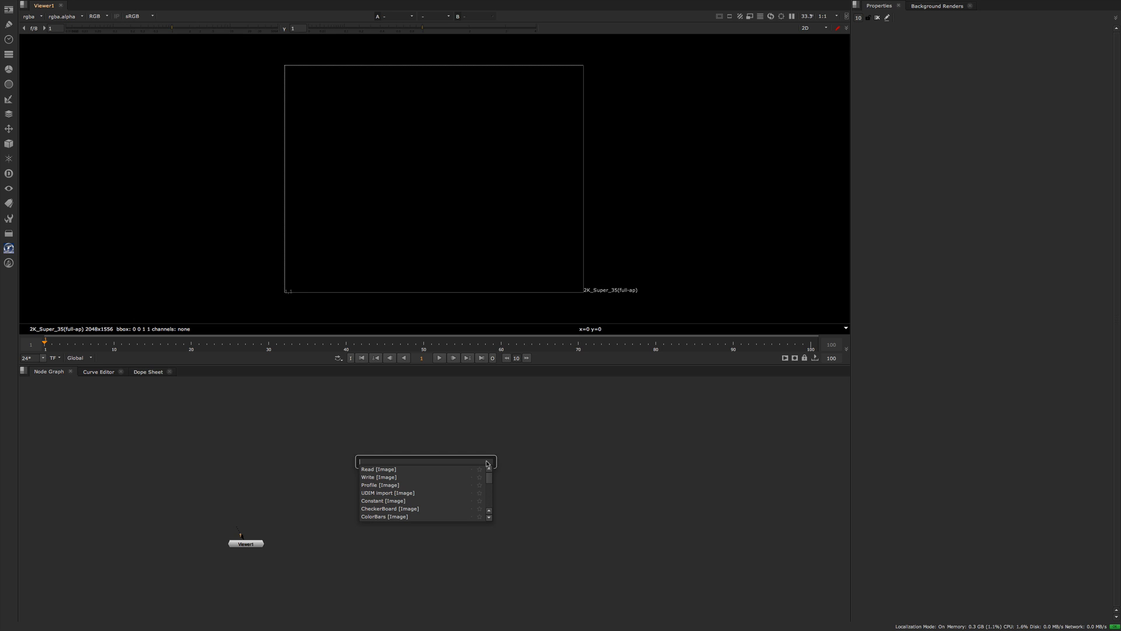
Search the node list for Constant using the name fragments "con", "nst" and "ant", and browse the matches.
{"action": "type", "text": "con"}
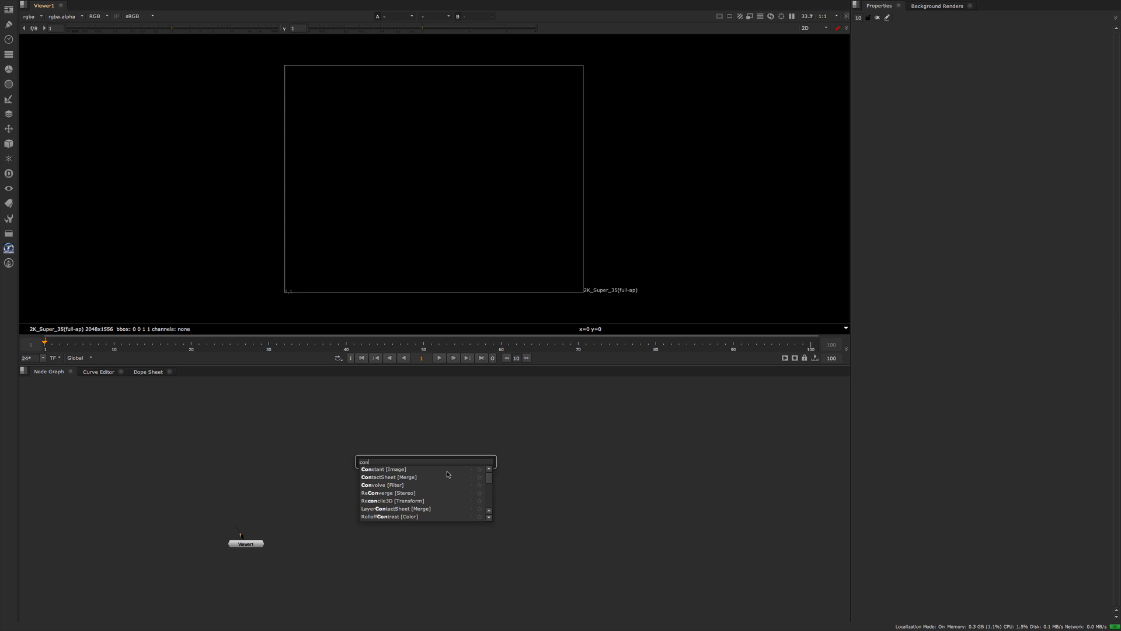
{"action": "key", "text": "BackSpace"}
{"action": "key", "text": "BackSpace"}
{"action": "key", "text": "BackSpace"}
{"action": "type", "text": "nst"}
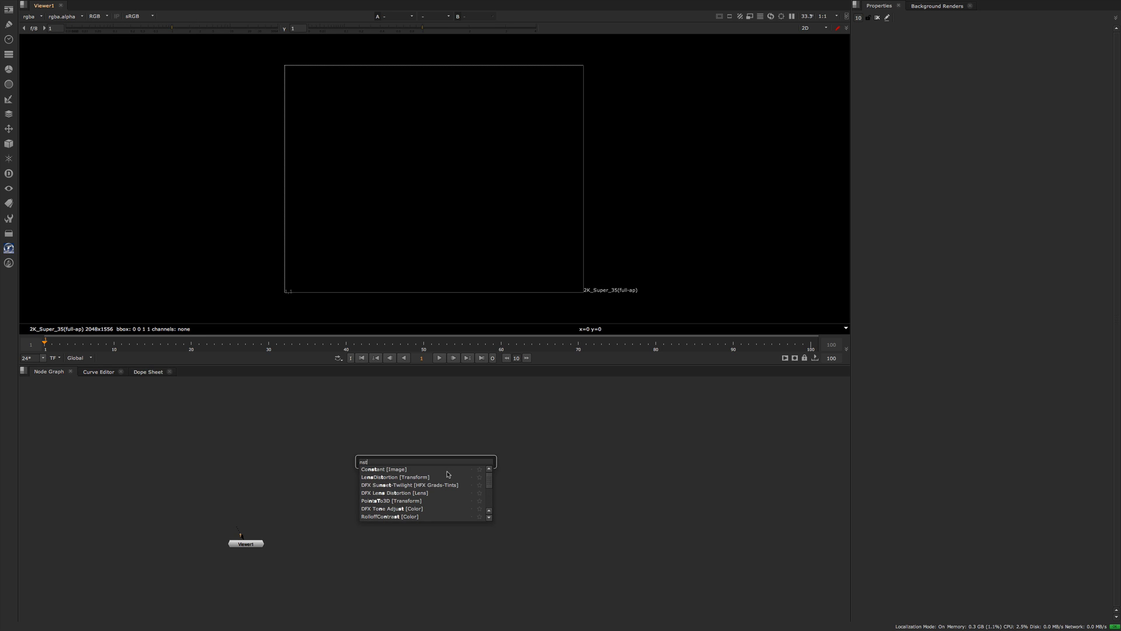
{"action": "key", "text": "BackSpace"}
{"action": "key", "text": "BackSpace"}
{"action": "key", "text": "BackSpace"}
{"action": "type", "text": "ant"}
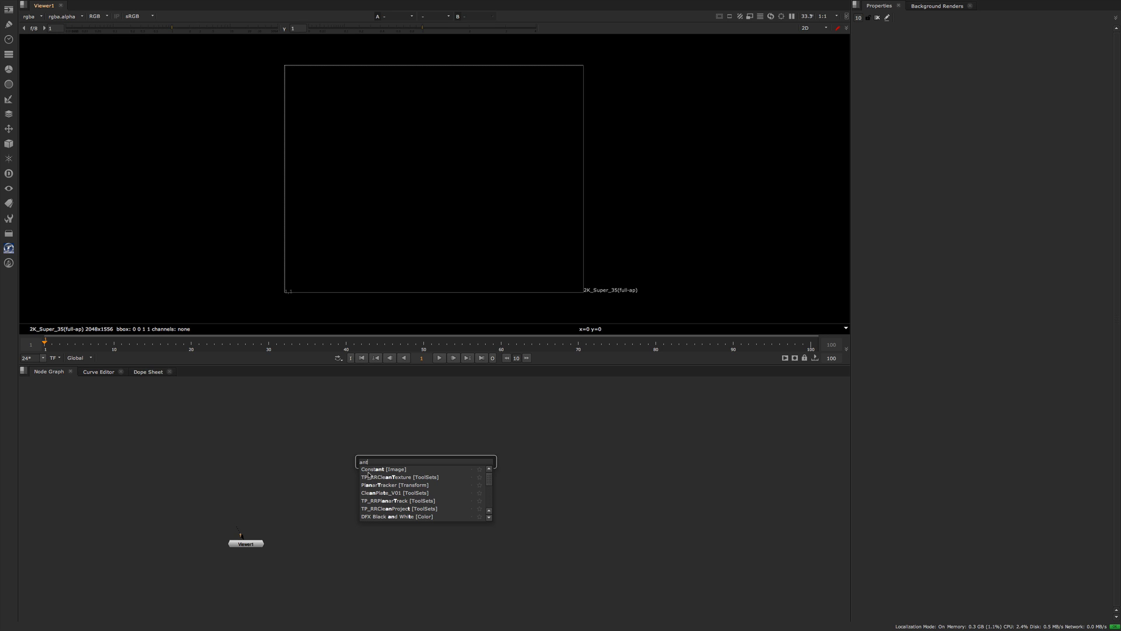
{"action": "scroll", "coordinate": [368, 478], "scroll_direction": "down", "scroll_amount": 2}
{"action": "scroll", "coordinate": [368, 489], "scroll_direction": "down", "scroll_amount": 2}
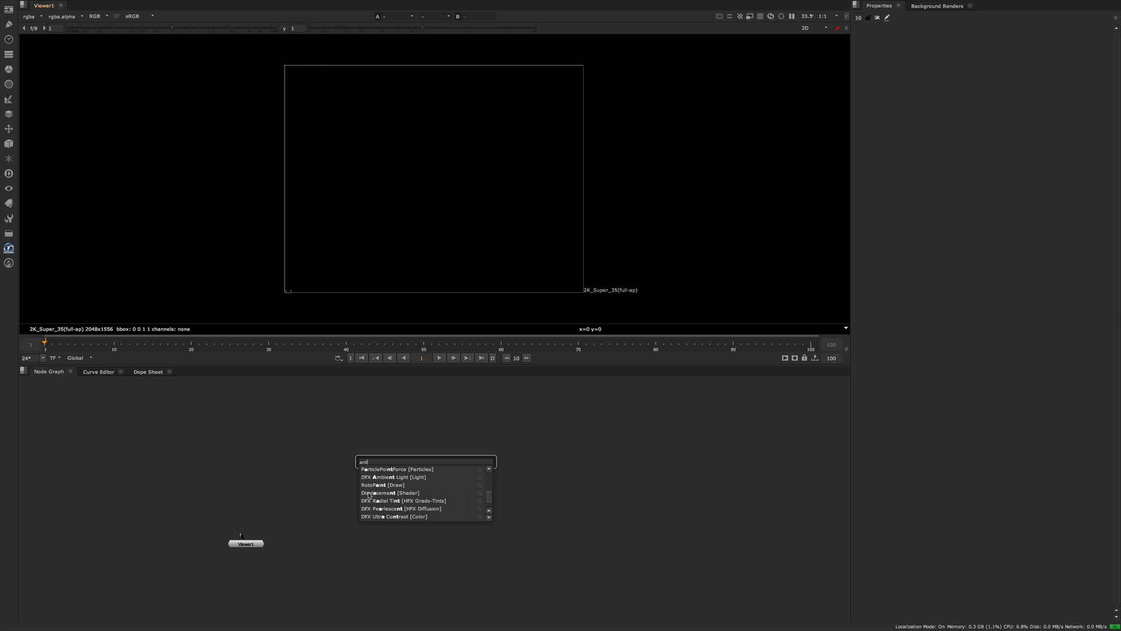
{"action": "scroll", "coordinate": [370, 495], "scroll_direction": "up", "scroll_amount": 4}
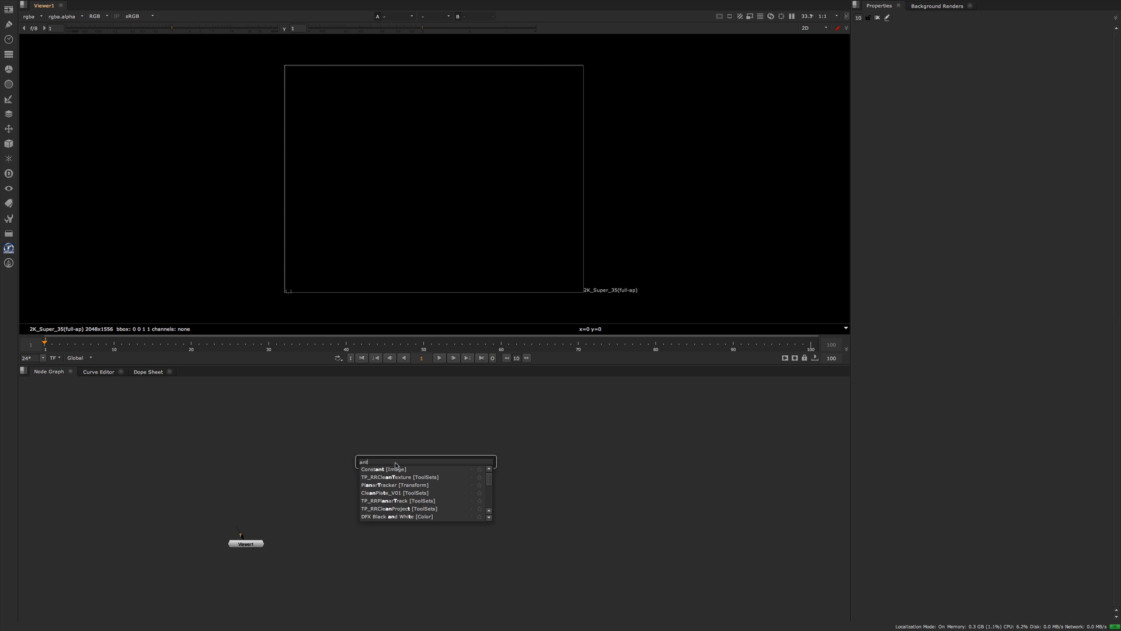
Search the node list for "dea", browse the matching nodes, and clear the search text.
{"action": "key", "text": "BackSpace"}
{"action": "key", "text": "BackSpace"}
{"action": "key", "text": "BackSpace"}
{"action": "type", "text": "deal"}
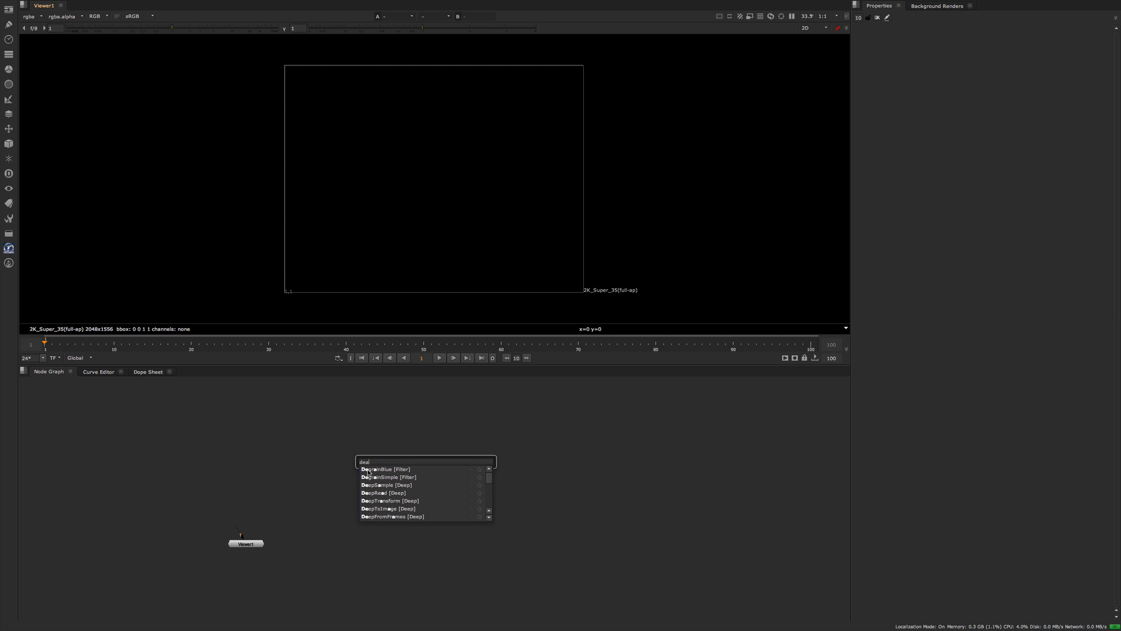
{"action": "scroll", "coordinate": [369, 501], "scroll_direction": "down", "scroll_amount": 2}
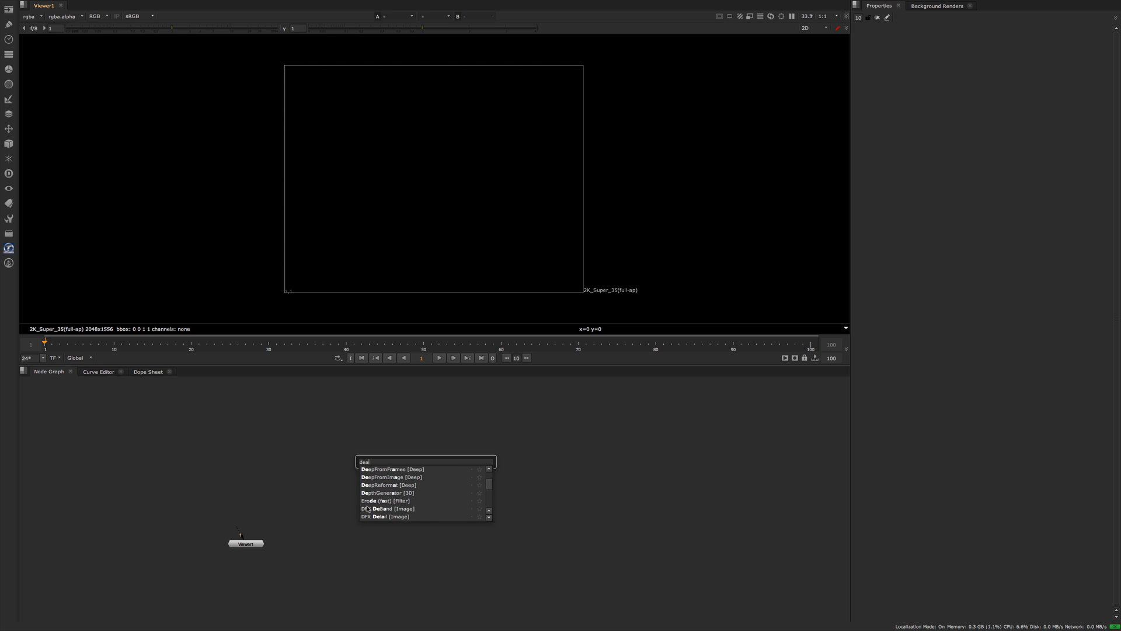
{"action": "scroll", "coordinate": [369, 505], "scroll_direction": "up", "scroll_amount": 2}
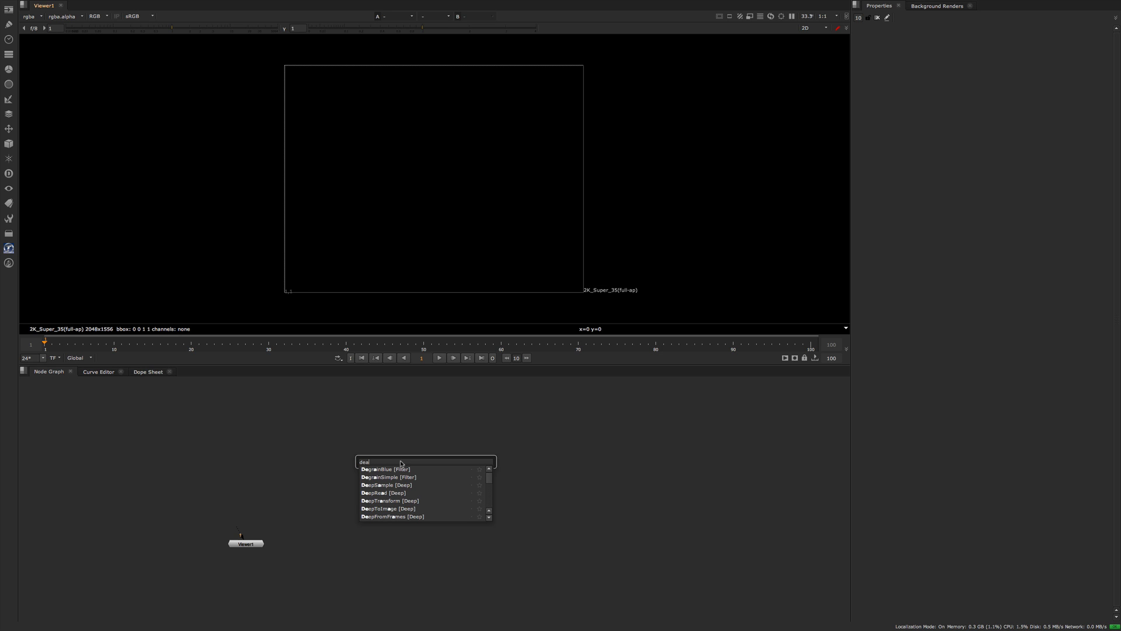
{"action": "key", "text": "BackSpace"}
{"action": "key", "text": "BackSpace"}
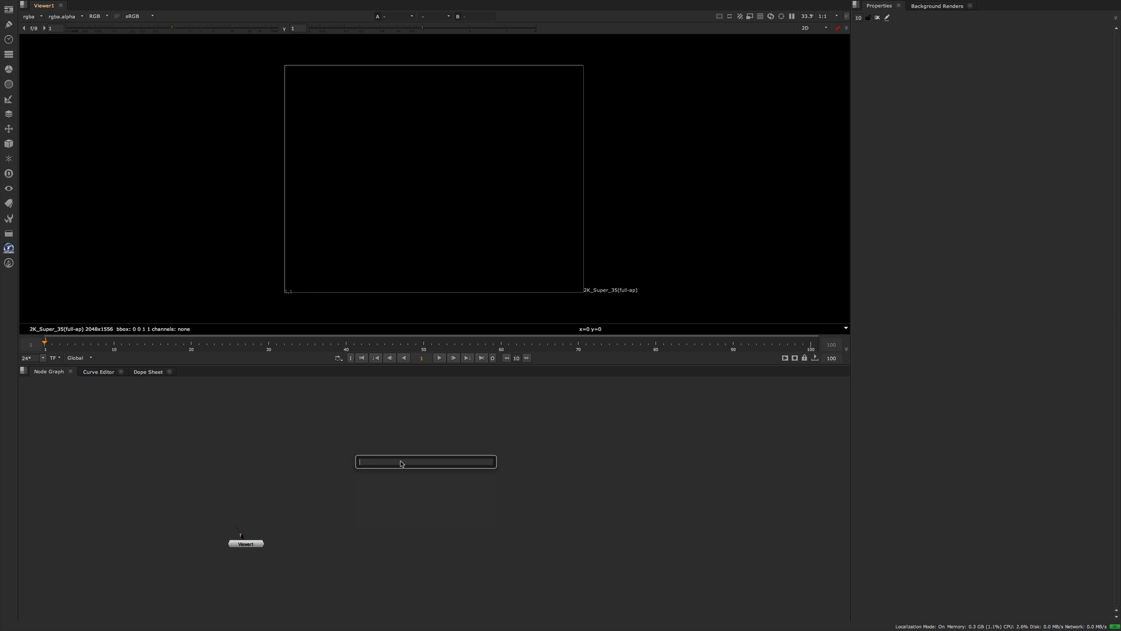
Search the node list for "deepmerge" by its full name and clear the search text.
{"action": "type", "text": "l"}
{"action": "type", "text": "pmerge"}
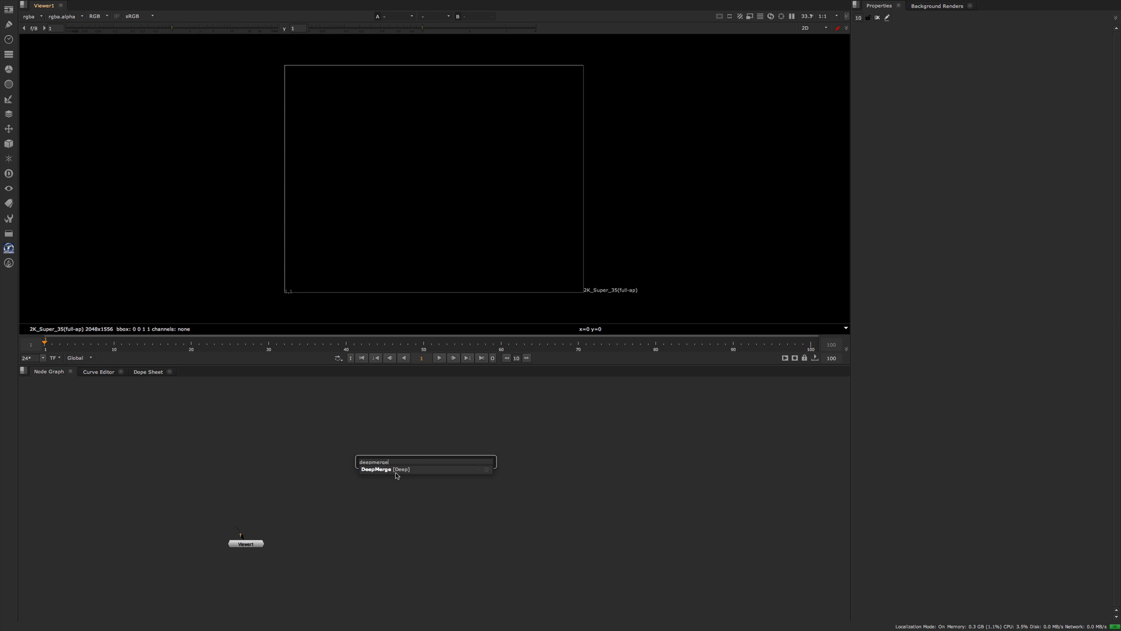
{"action": "key", "text": "BackSpace"}
{"action": "key", "text": "BackSpace"}
{"action": "key", "text": "BackSpace"}
{"action": "key", "text": "BackSpace"}
{"action": "key", "text": "BackSpace"}
{"action": "key", "text": "BackSpace"}
{"action": "key", "text": "BackSpace"}
{"action": "key", "text": "BackSpace"}
{"action": "key", "text": "BackSpace"}
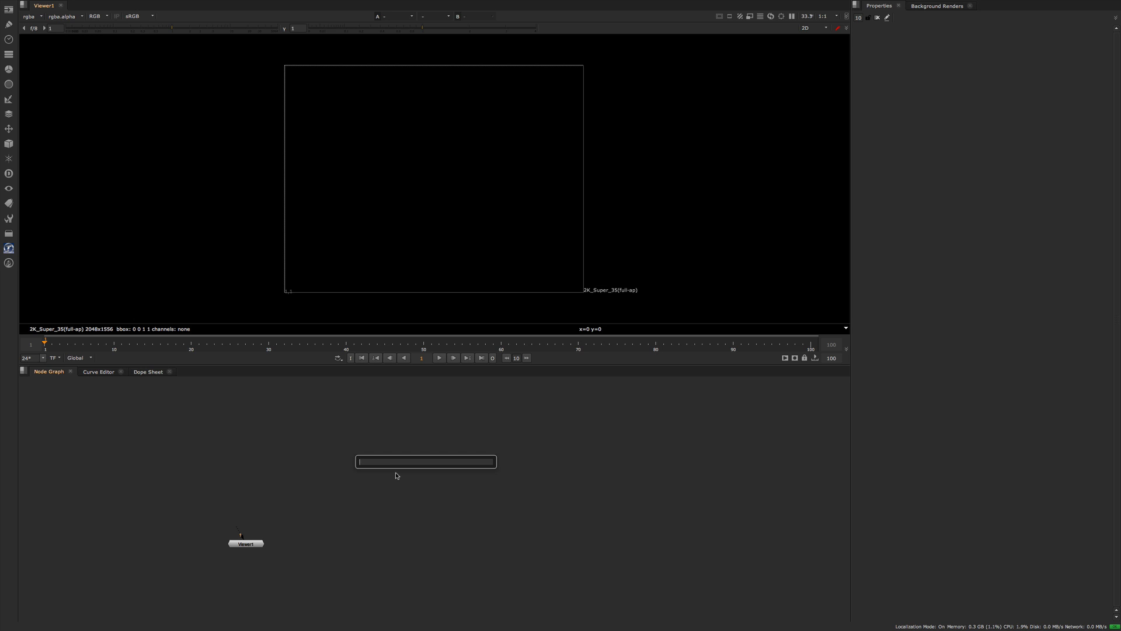
Search for the DeepMerge node by abbreviation, using "dme" and the capitals "DM", and clear the search text.
{"action": "type", "text": "d"}
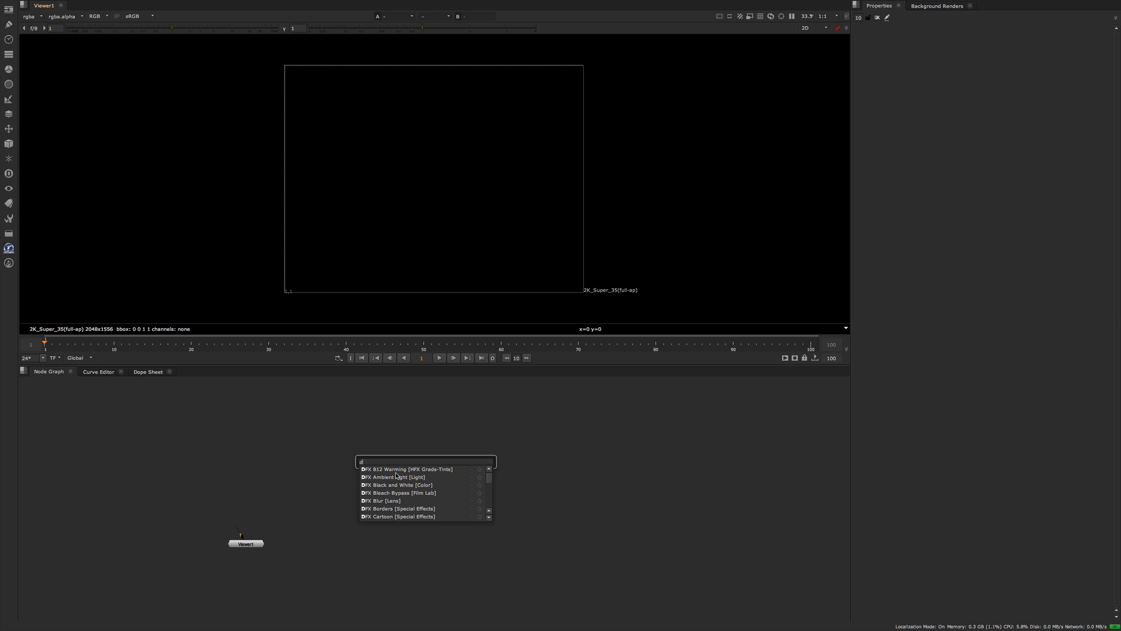
{"action": "type", "text": "me"}
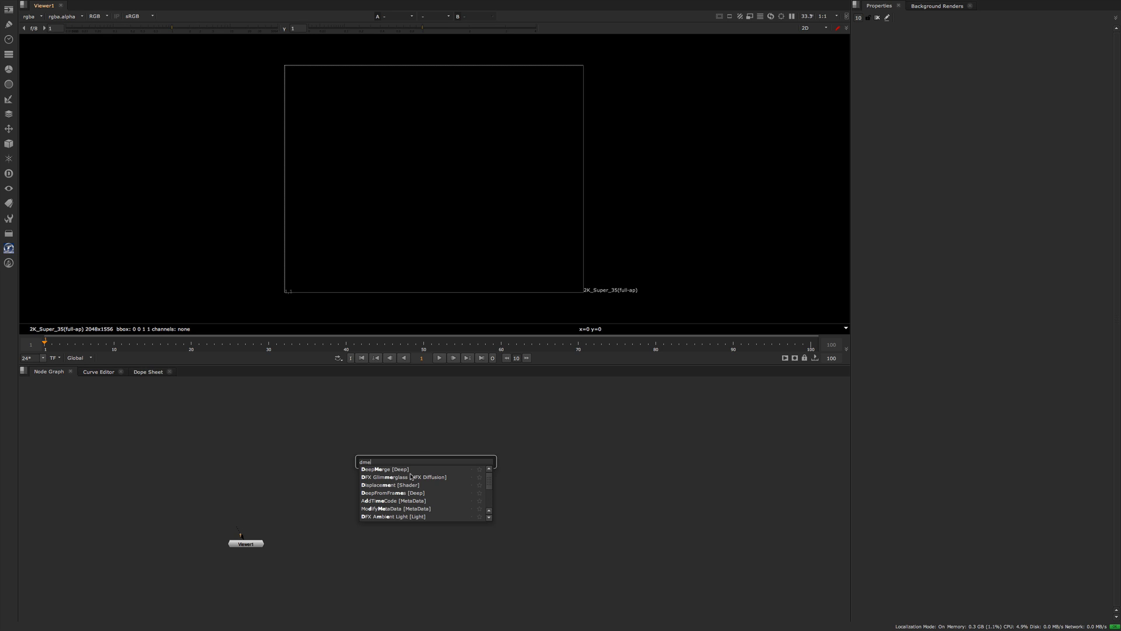
{"action": "key", "text": "BackSpace"}
{"action": "key", "text": "BackSpace"}
{"action": "key", "text": "BackSpace"}
{"action": "type", "text": "D"}
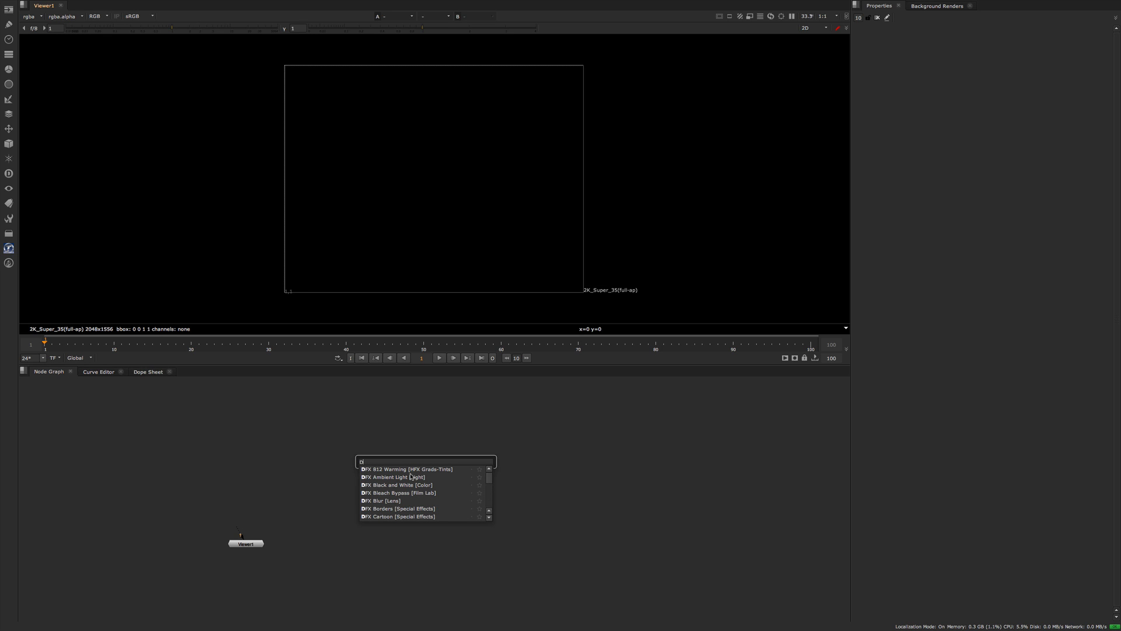
{"action": "type", "text": "M"}
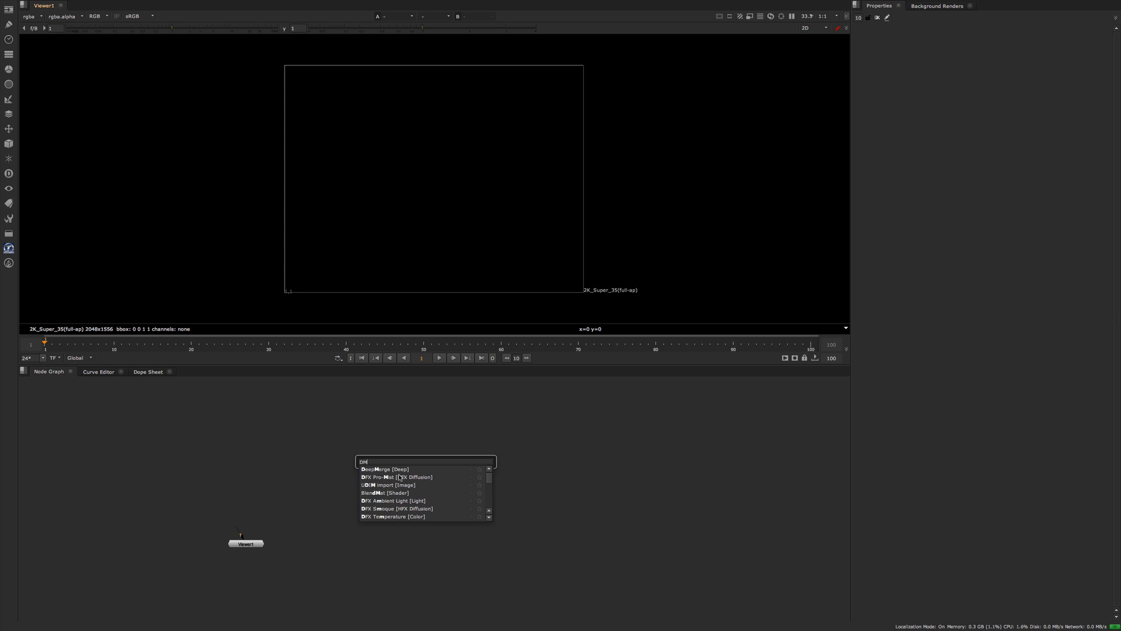
{"action": "key", "text": "BackSpace"}
{"action": "key", "text": "BackSpace"}
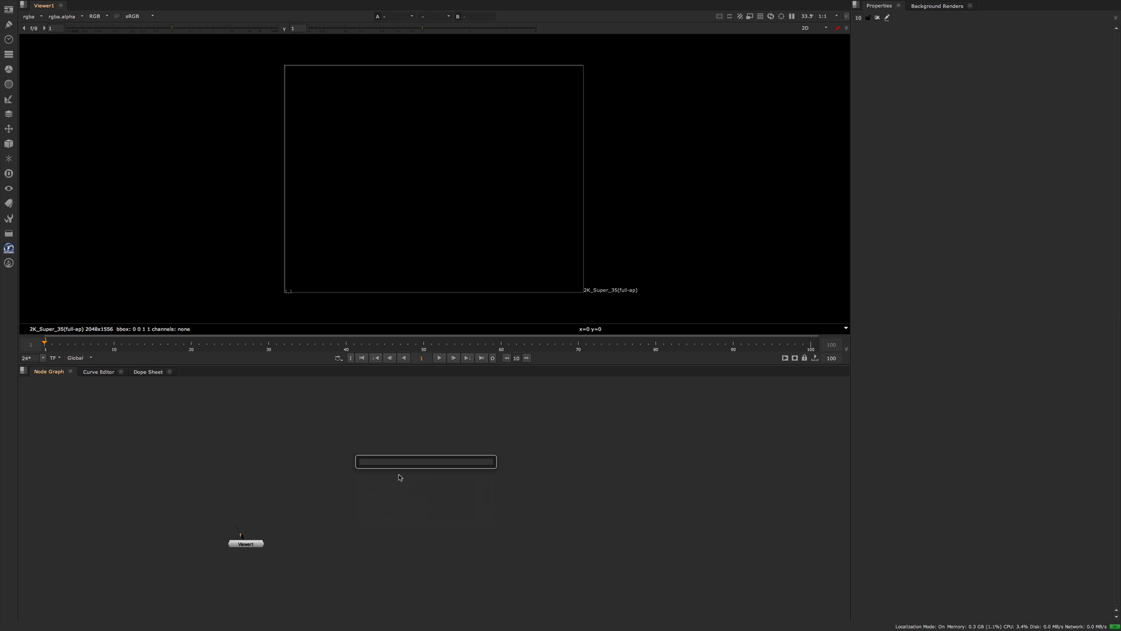
Search the node list for "color" and for the category text "[color", and clear the search text.
{"action": "type", "text": "color"}
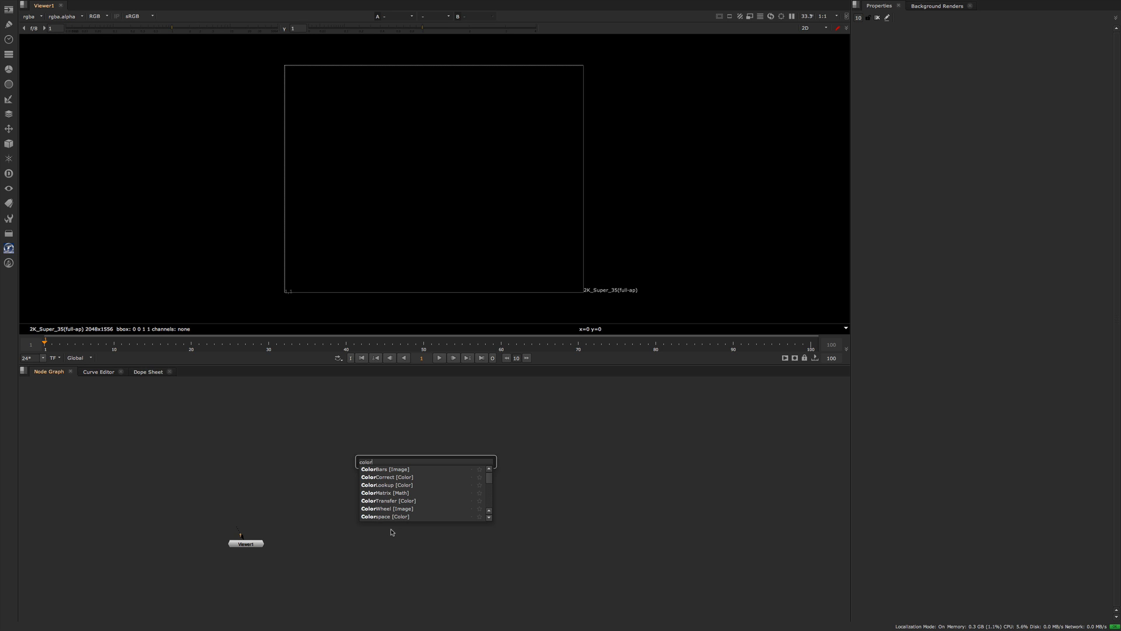
{"action": "key", "text": "BackSpace"}
{"action": "key", "text": "BackSpace"}
{"action": "key", "text": "BackSpace"}
{"action": "key", "text": "BackSpace"}
{"action": "key", "text": "BackSpace"}
{"action": "type", "text": "color"}
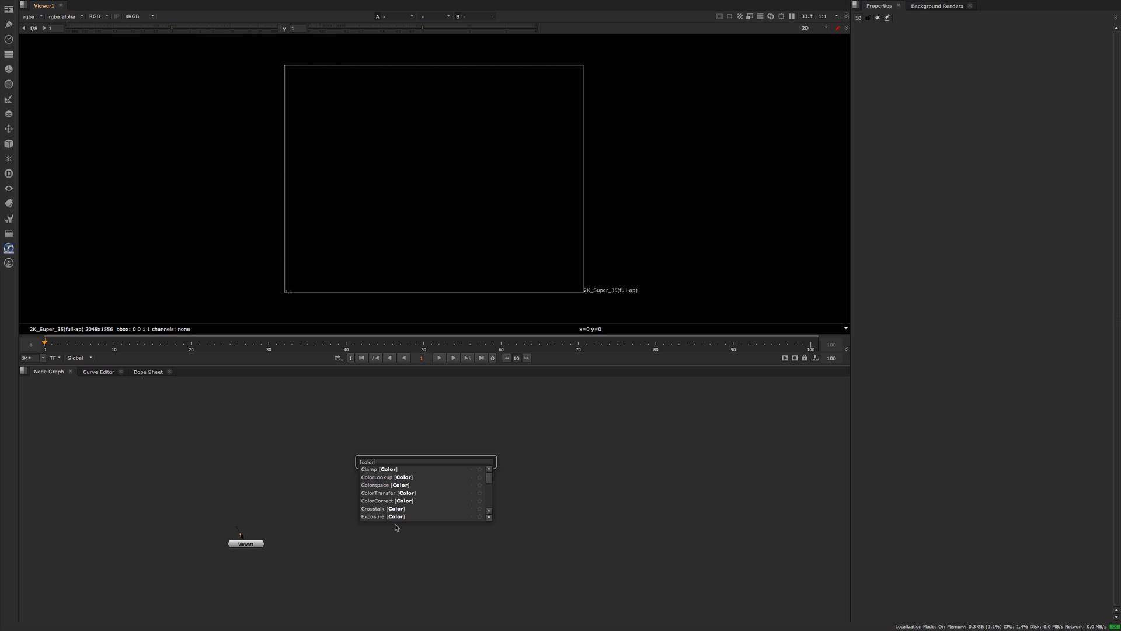
{"action": "key", "text": "BackSpace"}
{"action": "key", "text": "BackSpace"}
{"action": "key", "text": "BackSpace"}
{"action": "key", "text": "BackSpace"}
{"action": "key", "text": "BackSpace"}
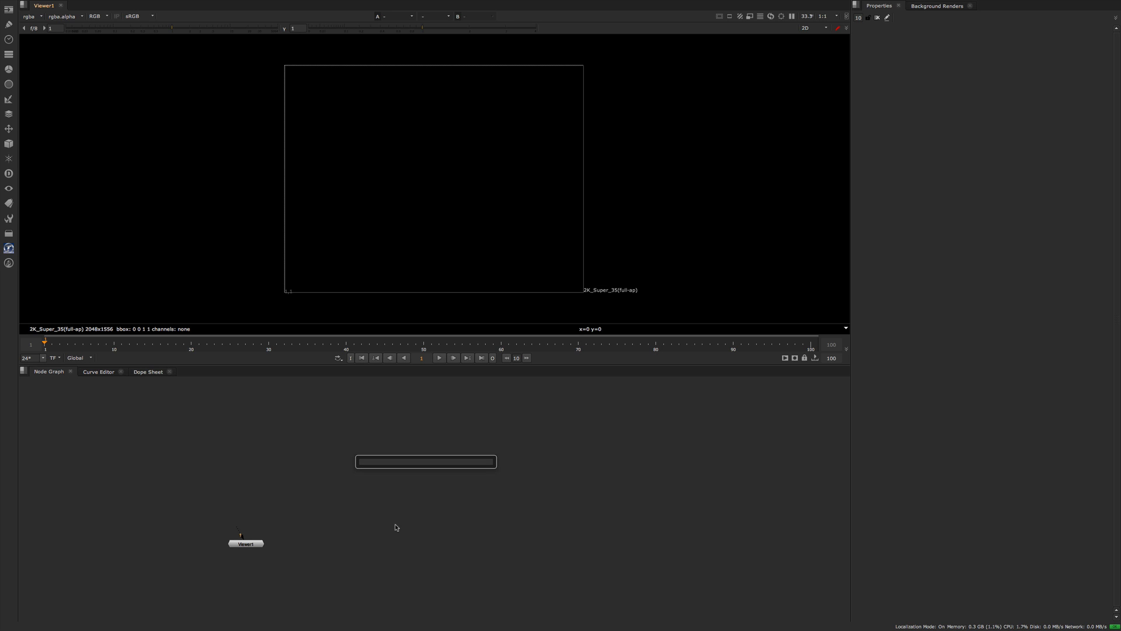
Find the Invert and Histogram nodes in the Color category and mark both as favorites.
{"action": "type", "text": "ic"}
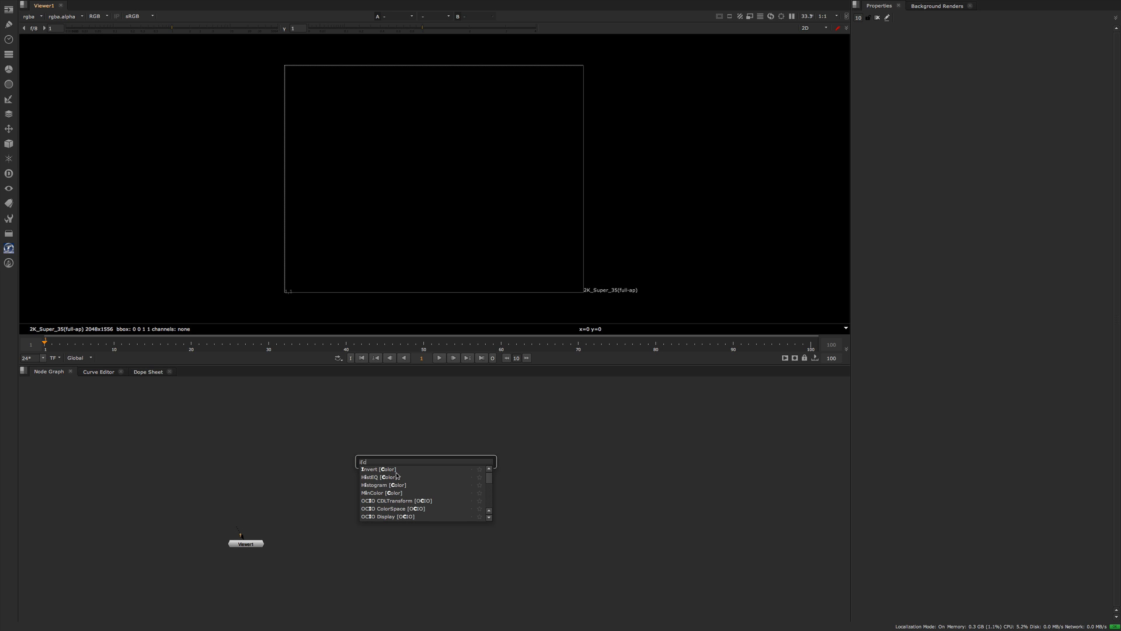
{"action": "left_click", "coordinate": [480, 470]}
{"action": "left_click", "coordinate": [514, 489]}
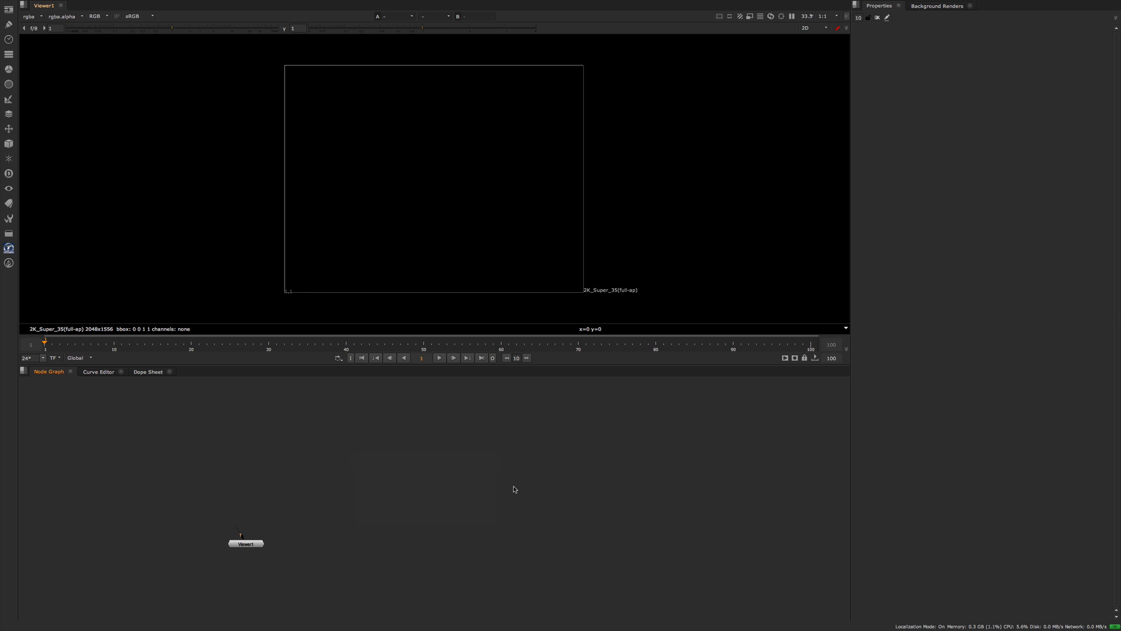
Search the node list for "h" and remove the Histogram node from the favorites.
{"action": "key", "text": "Tab"}
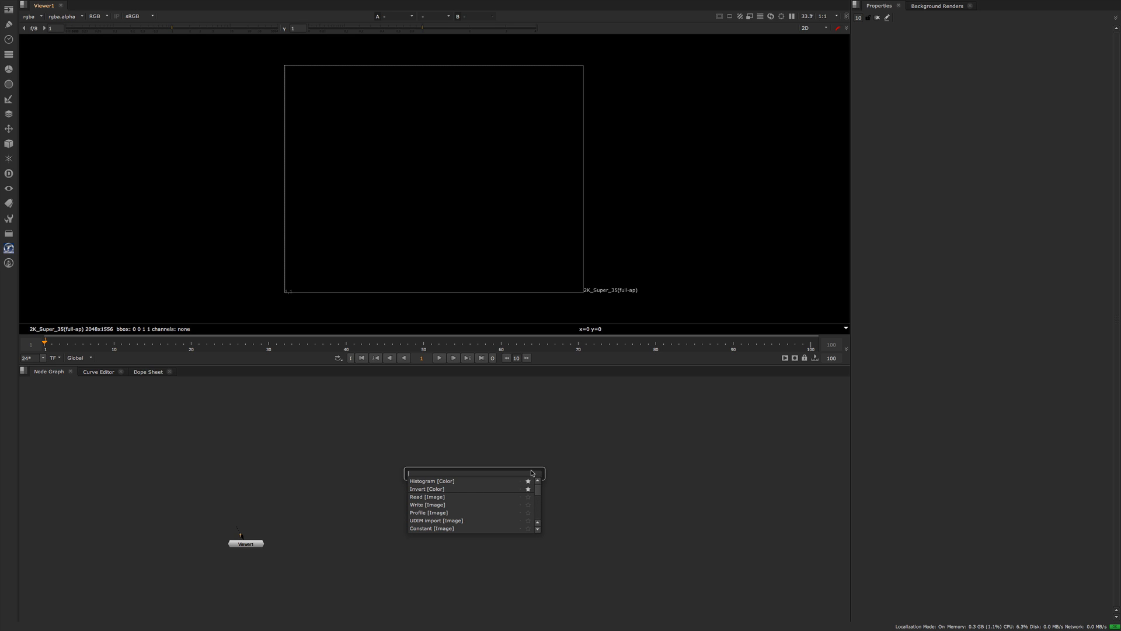
{"action": "type", "text": "h"}
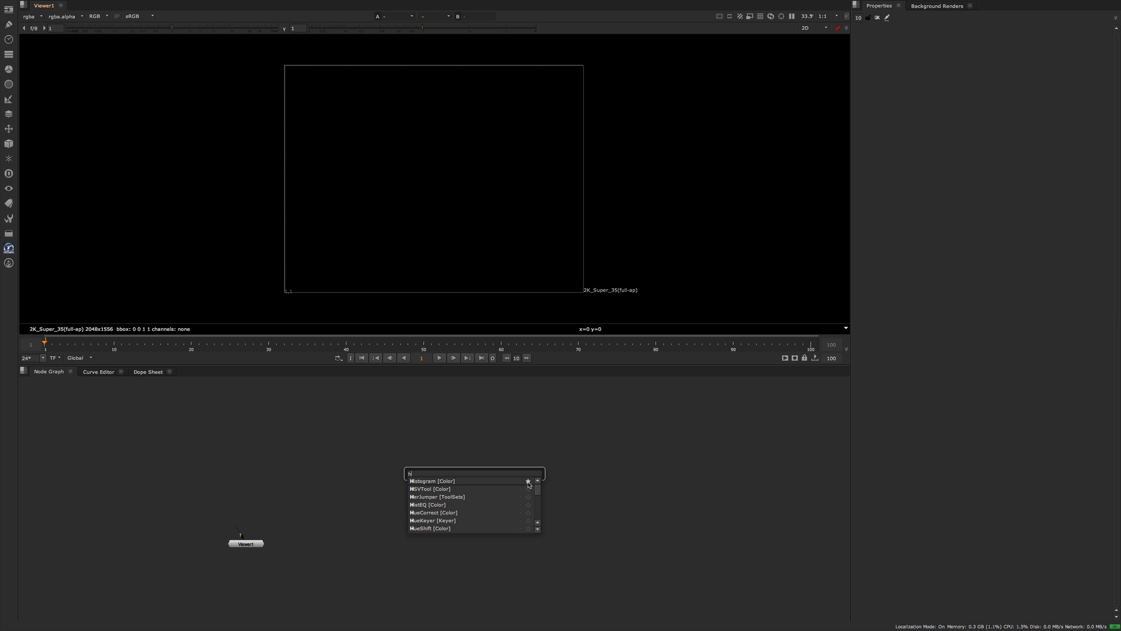
{"action": "left_click", "coordinate": [563, 481]}
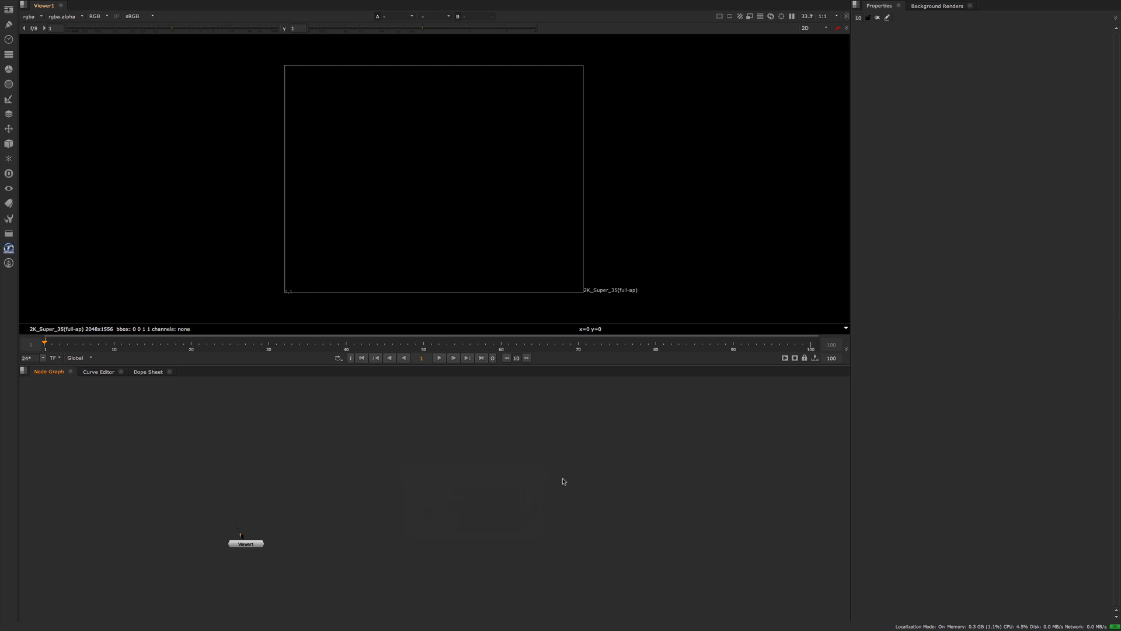
Search the node list for "g" and add a Grade node to the empty graph.
{"action": "key", "text": "Tab"}
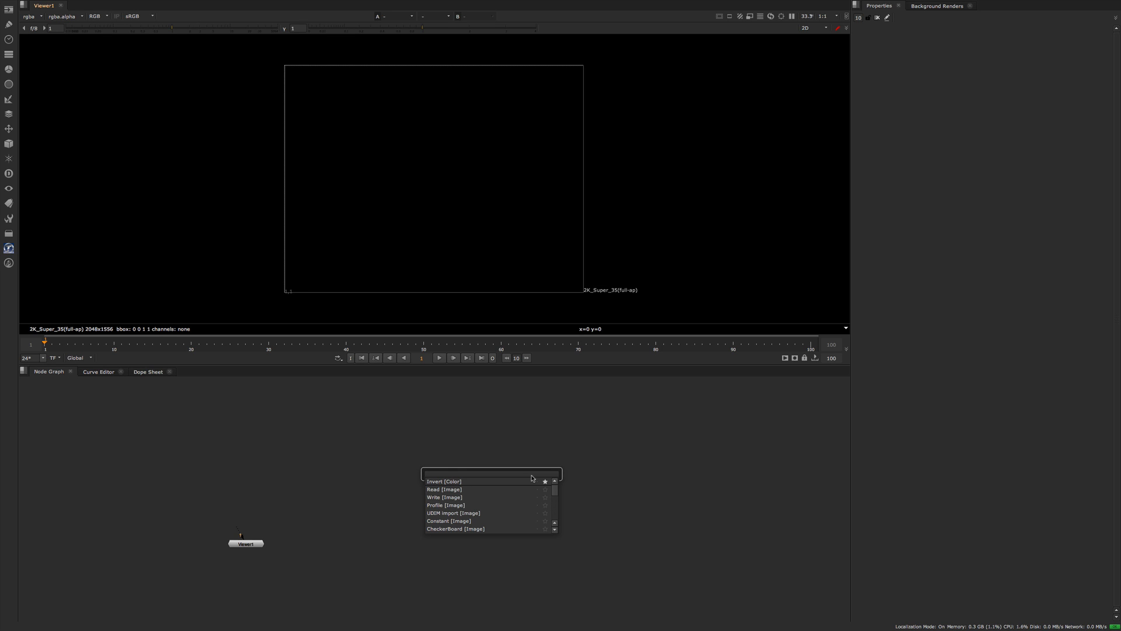
{"action": "type", "text": "g"}
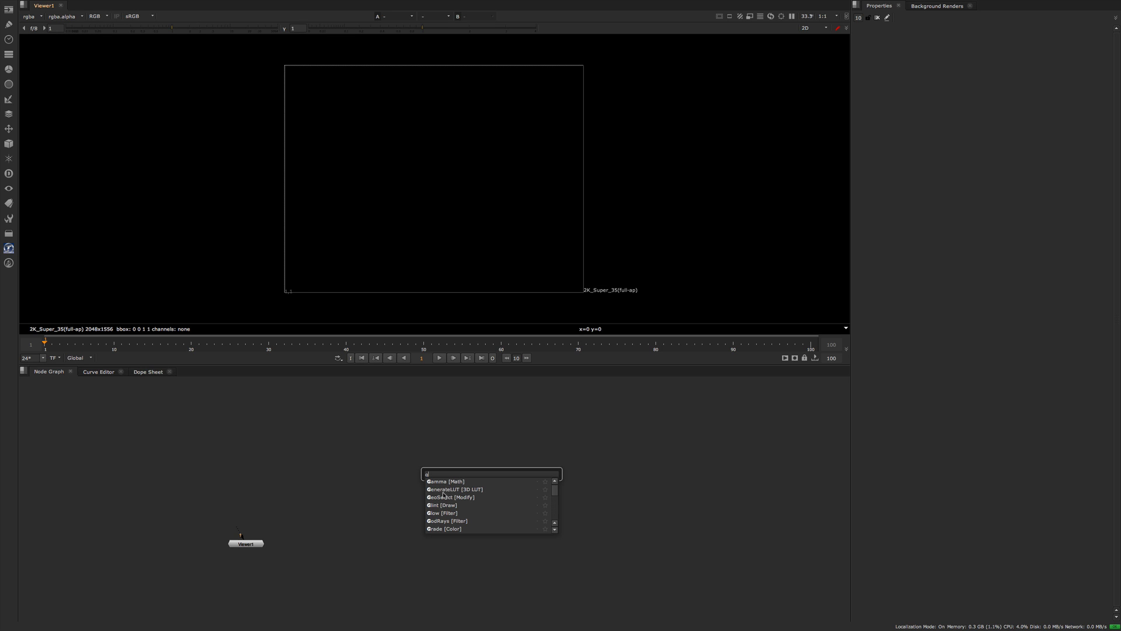
{"action": "left_click", "coordinate": [455, 530]}
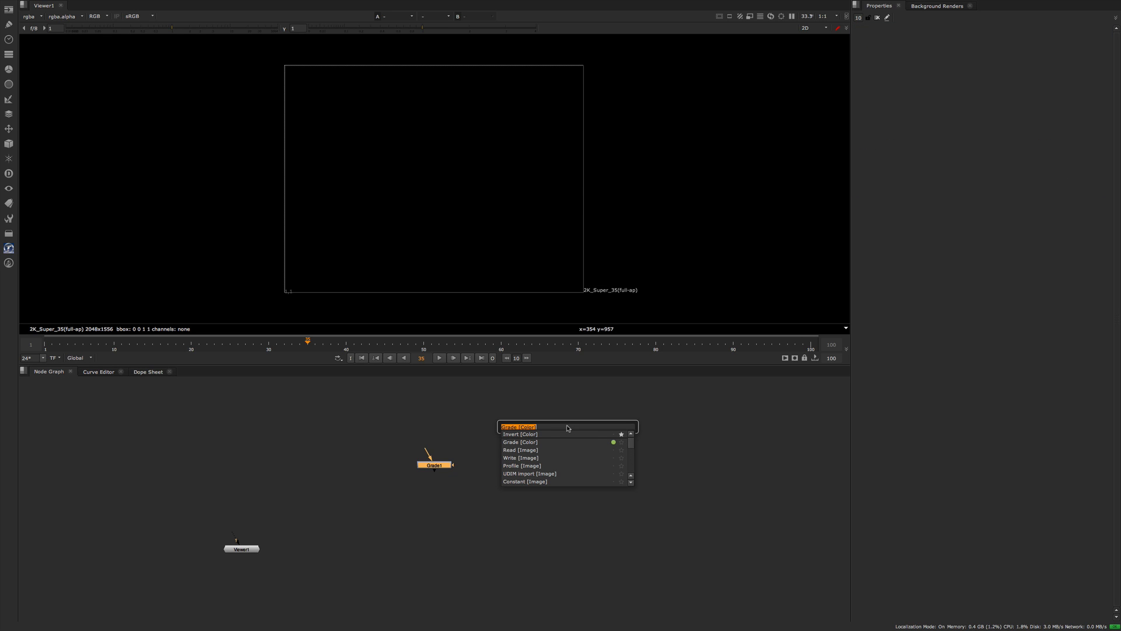
Add two more Grade nodes in sequence below the first Grade node.
{"action": "type", "text": "g"}
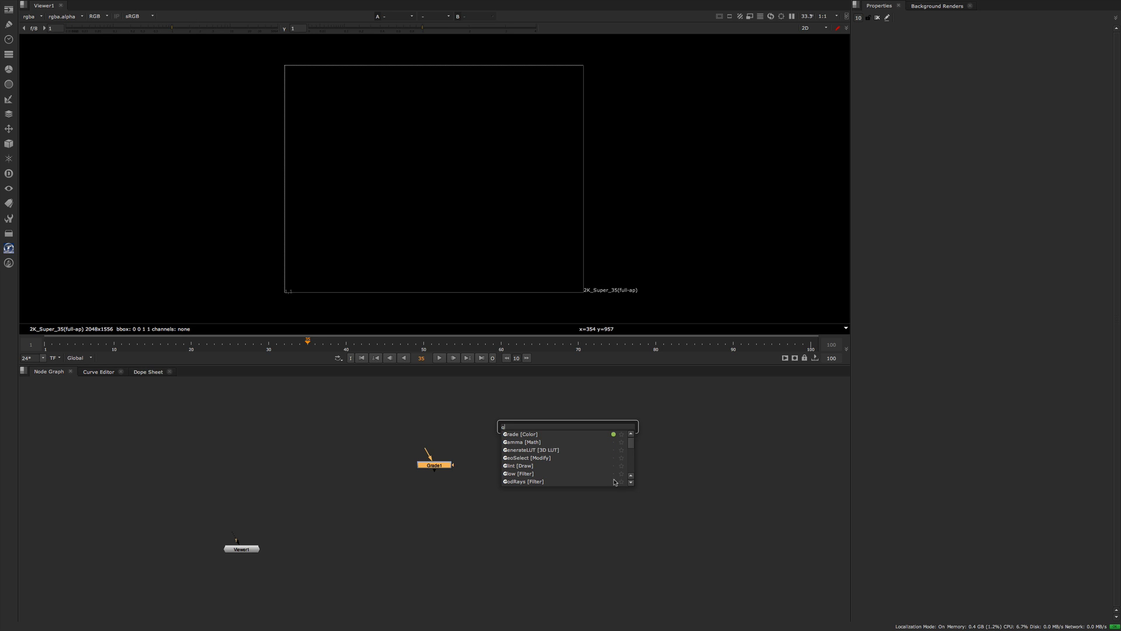
{"action": "left_click", "coordinate": [594, 435]}
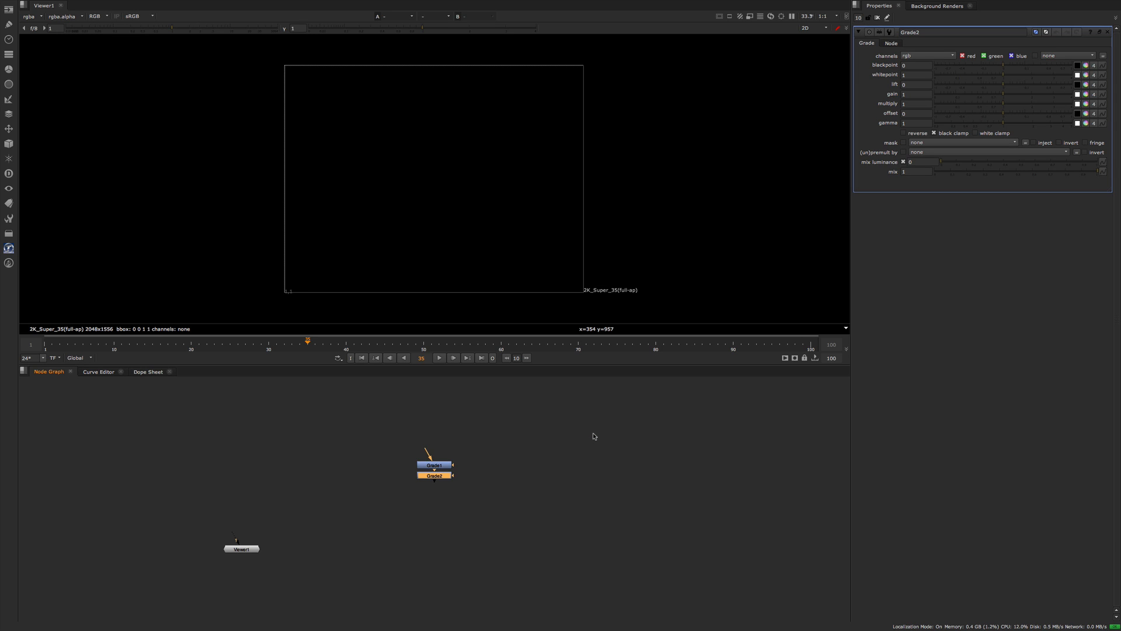
{"action": "key", "text": "Tab"}
{"action": "key", "text": "Return"}
Add two Transform nodes in sequence below the three Grade nodes.
{"action": "key", "text": "Tab"}
{"action": "type", "text": "tn"}
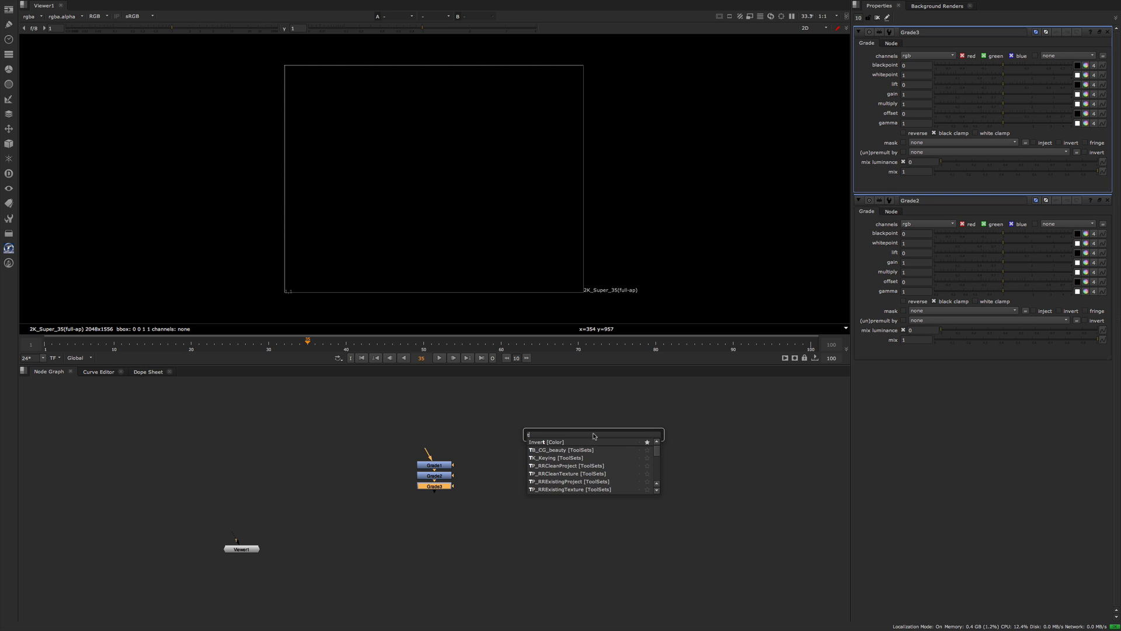
{"action": "key", "text": "Return"}
{"action": "key", "text": "Tab"}
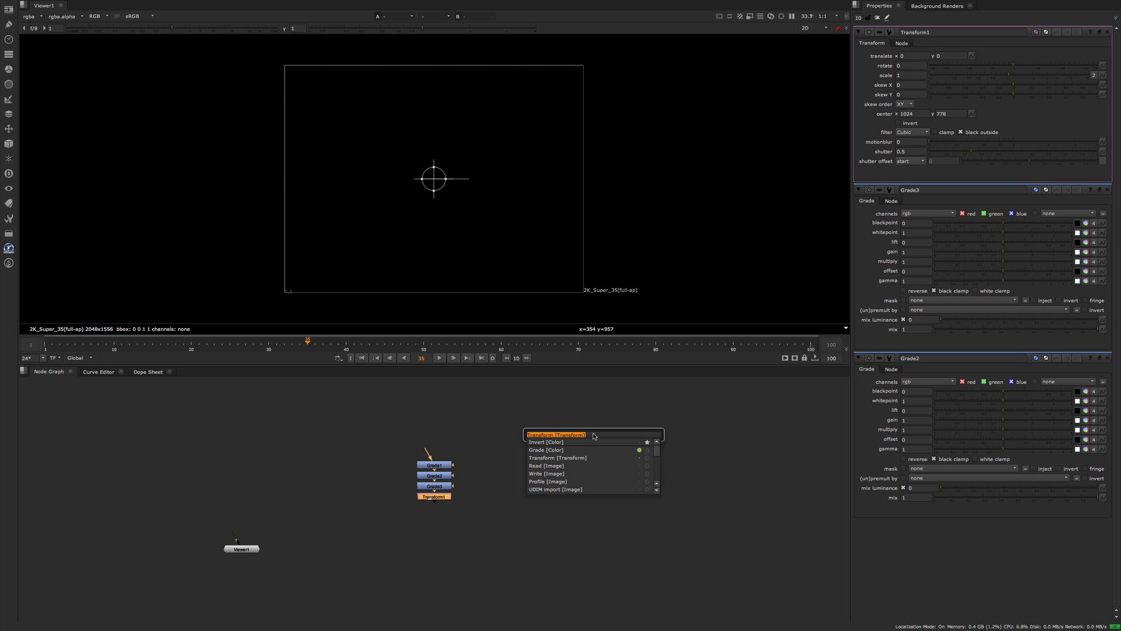
{"action": "key", "text": "Return"}
Add a Blur node at the end of the node chain.
{"action": "key", "text": "Tab"}
{"action": "type", "text": "b"}
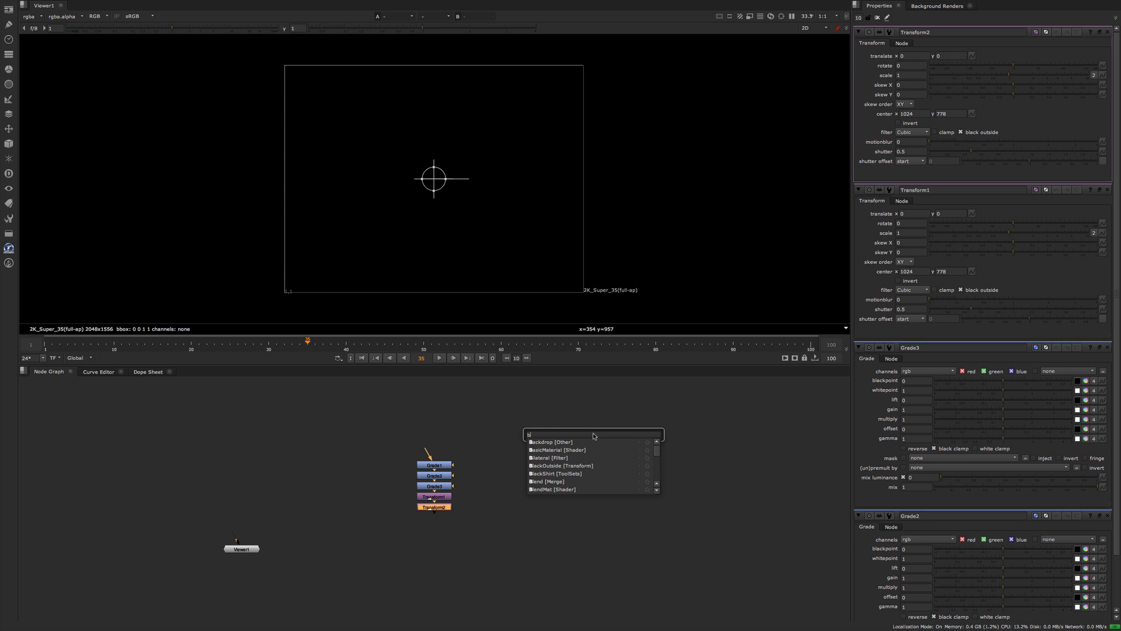
{"action": "type", "text": "lur [Filter"}
{"action": "key", "text": "Return"}
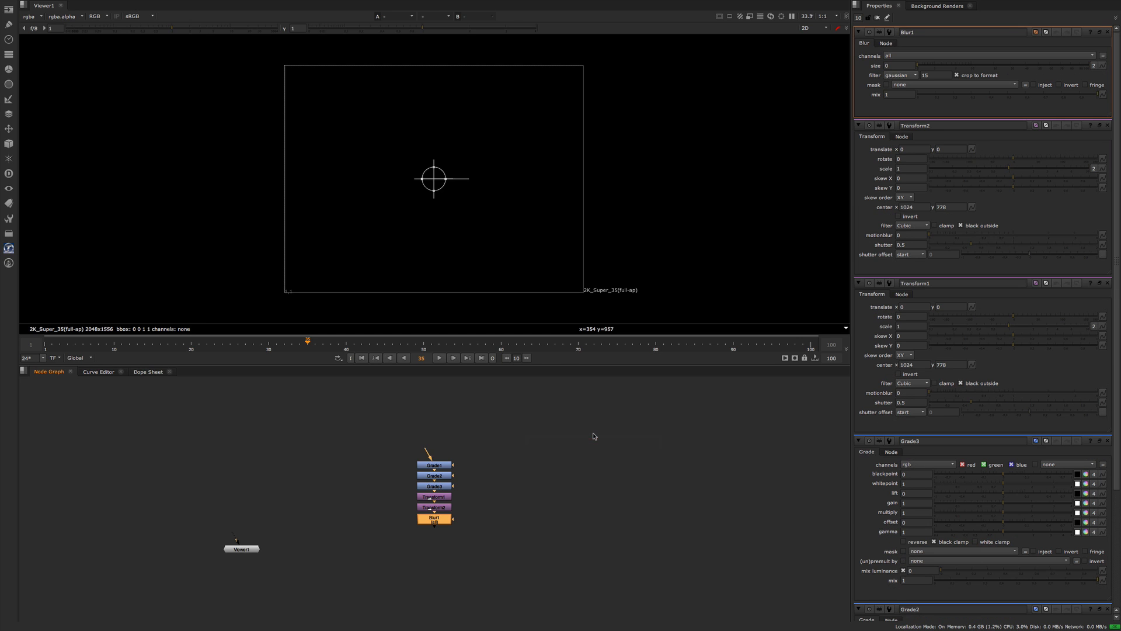
{"action": "key", "text": "Tab"}
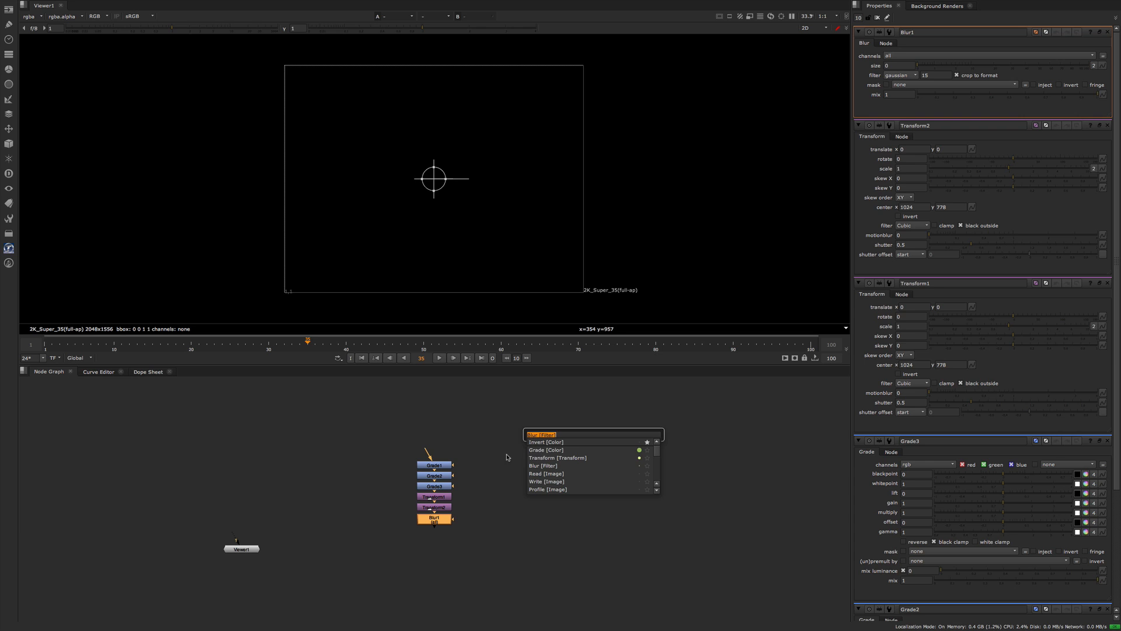
{"action": "key", "text": "Escape"}
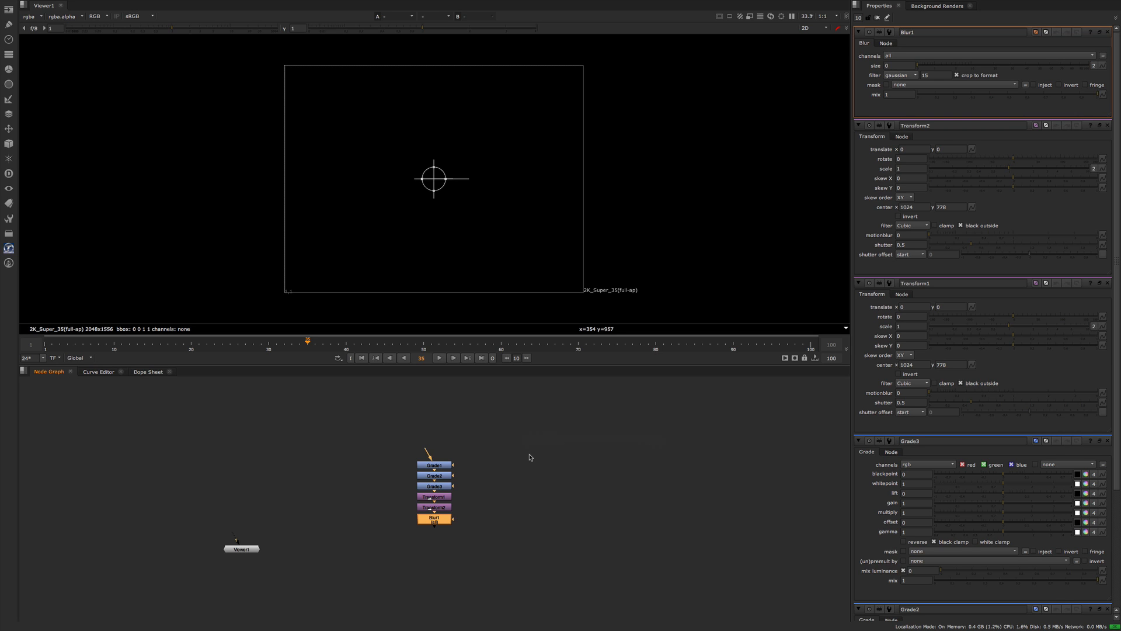
Add five more Blur nodes in sequence below the first Blur node and review the weighting in the node search list.
{"action": "key", "text": "b"}
{"action": "key", "text": "b"}
{"action": "key", "text": "b"}
{"action": "key", "text": "b"}
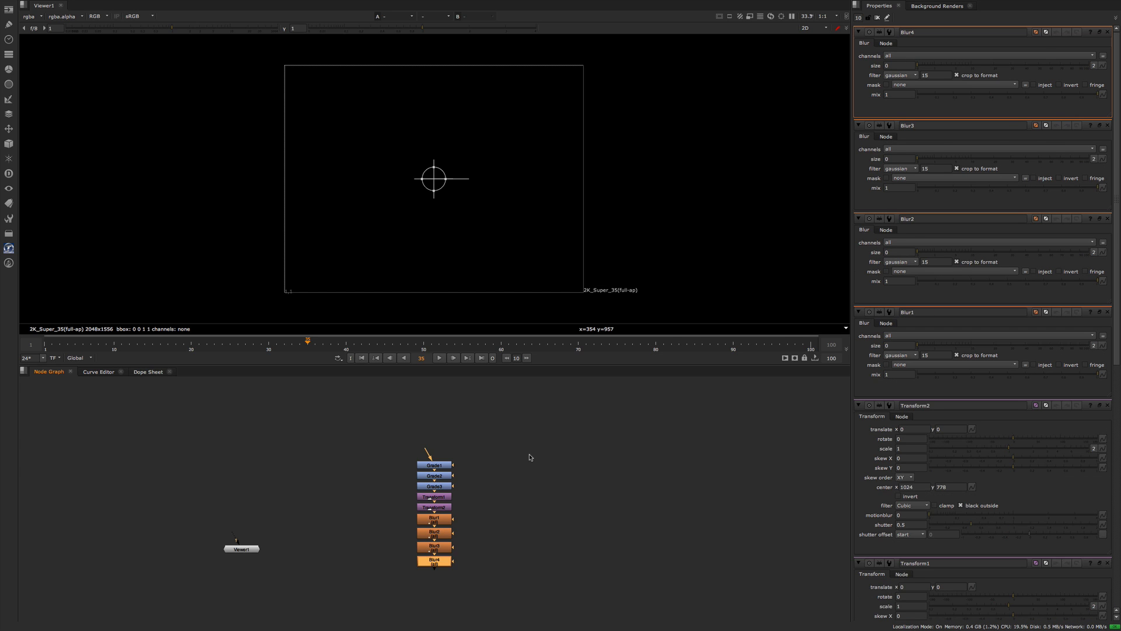
{"action": "key", "text": "b"}
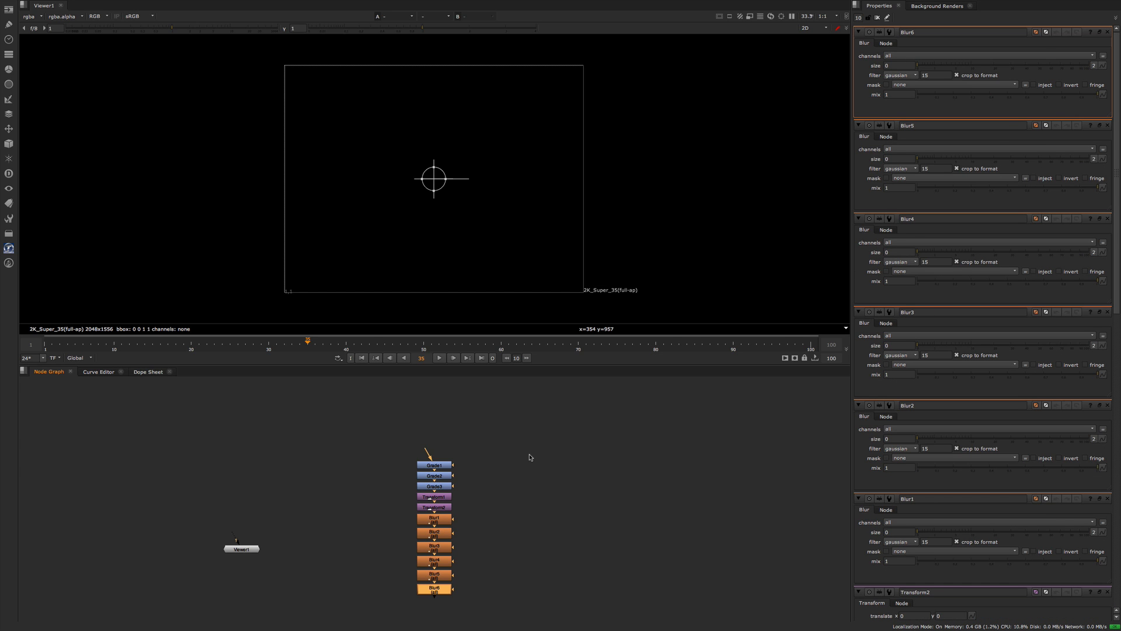
{"action": "key", "text": "Tab"}
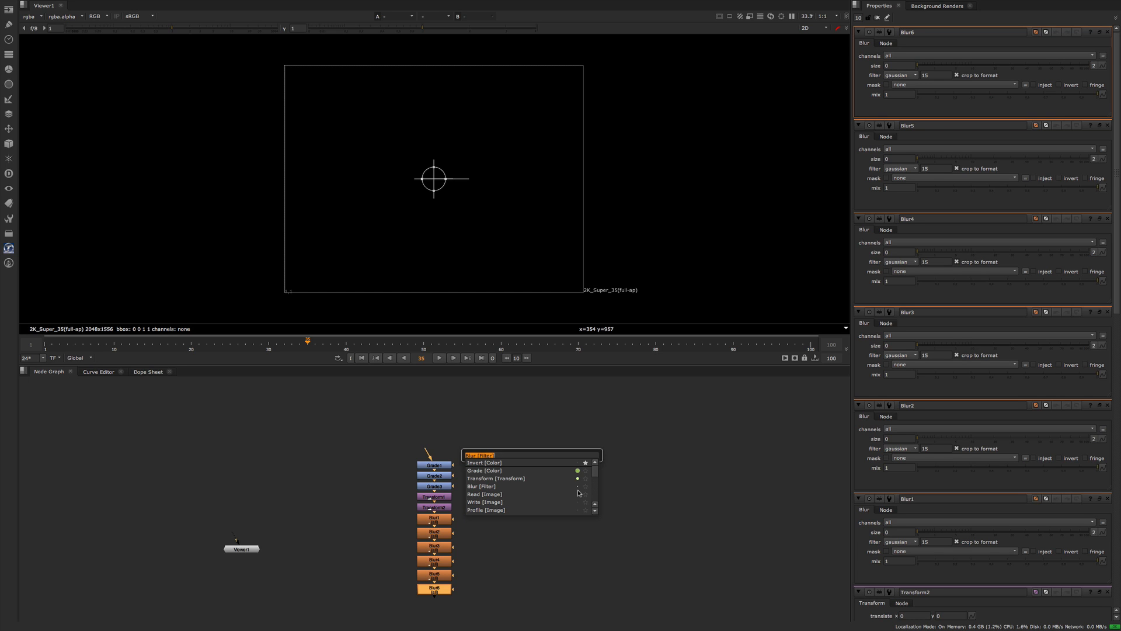
{"action": "key", "text": "Escape"}
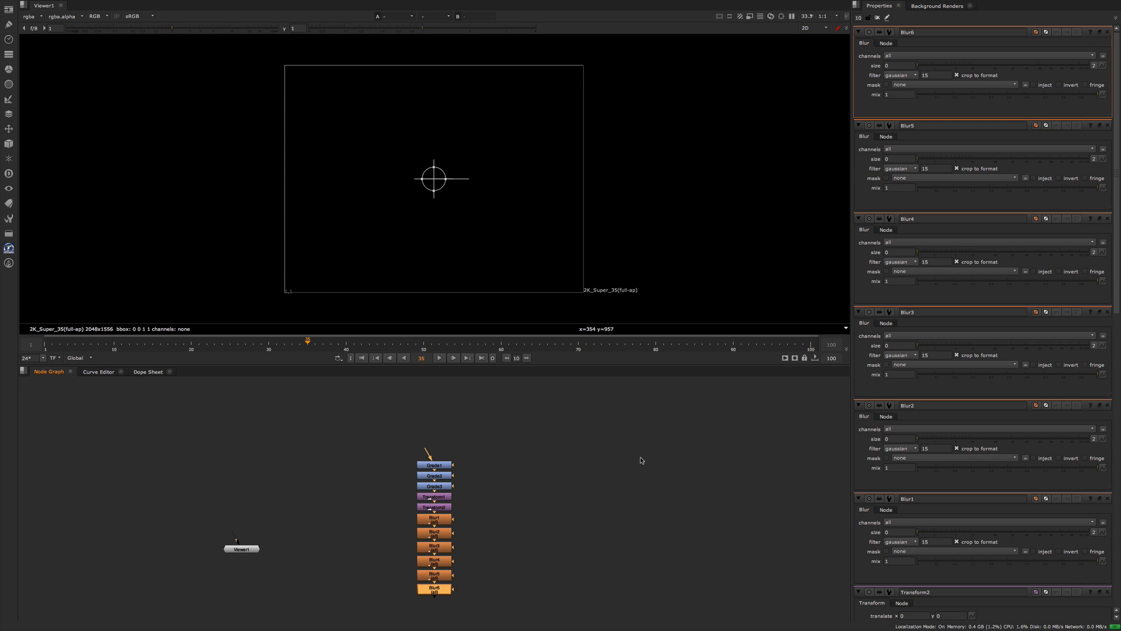
Clear the Tab Search Menu's weighting and favorites in the Nodes preferences and check the node search list.
{"action": "key", "text": "shift+s"}
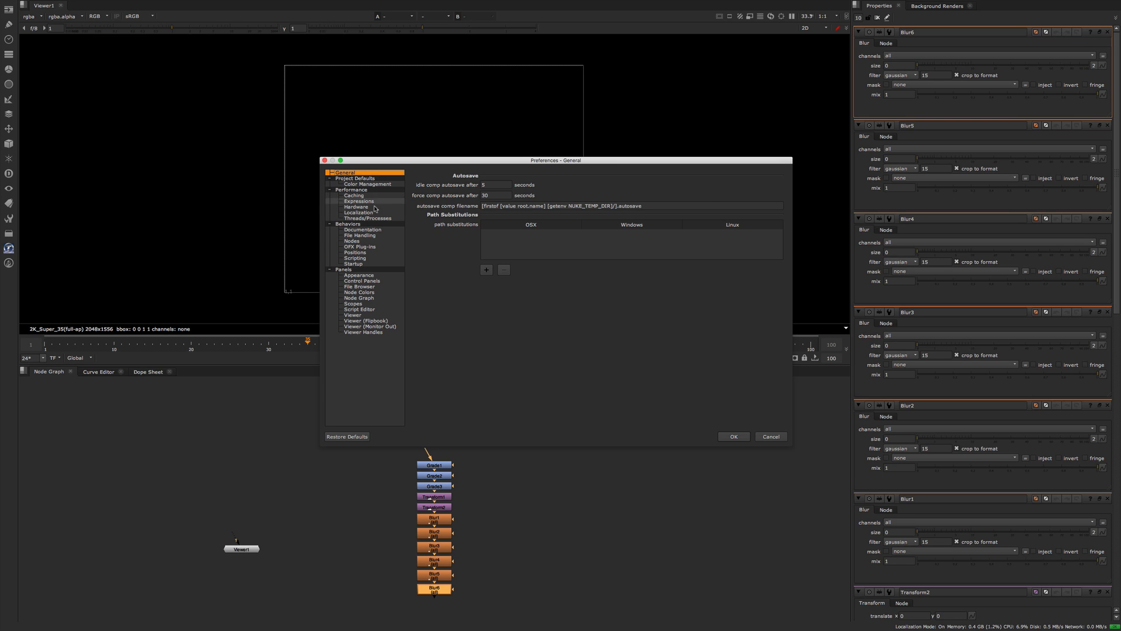
{"action": "left_click", "coordinate": [368, 241]}
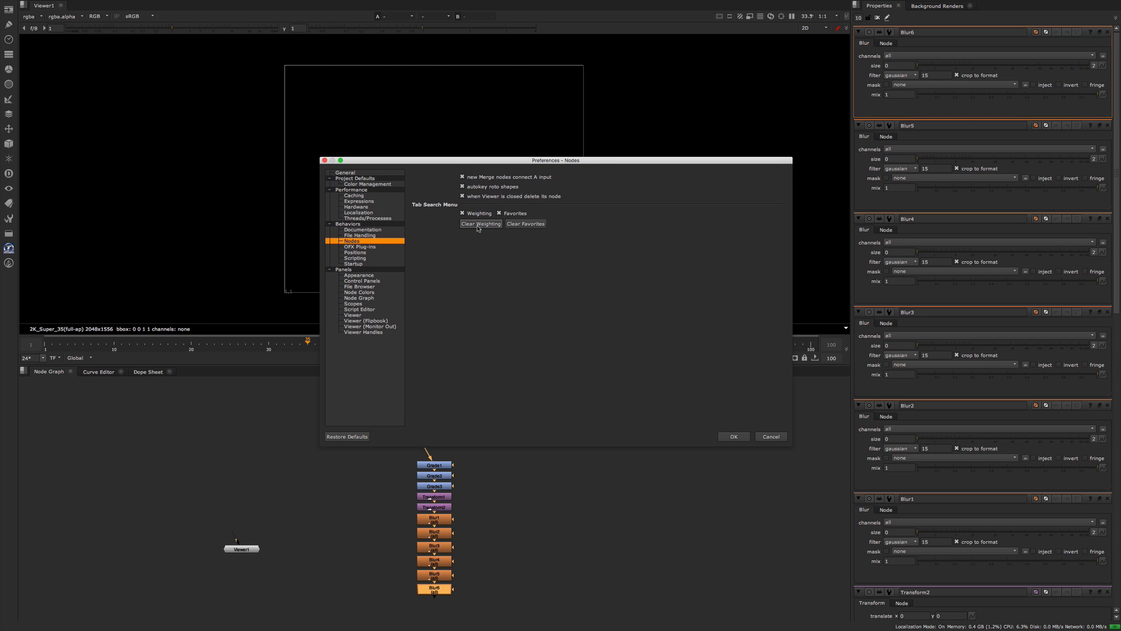
{"action": "left_click", "coordinate": [526, 224]}
{"action": "left_click", "coordinate": [732, 437]}
{"action": "key", "text": "Tab"}
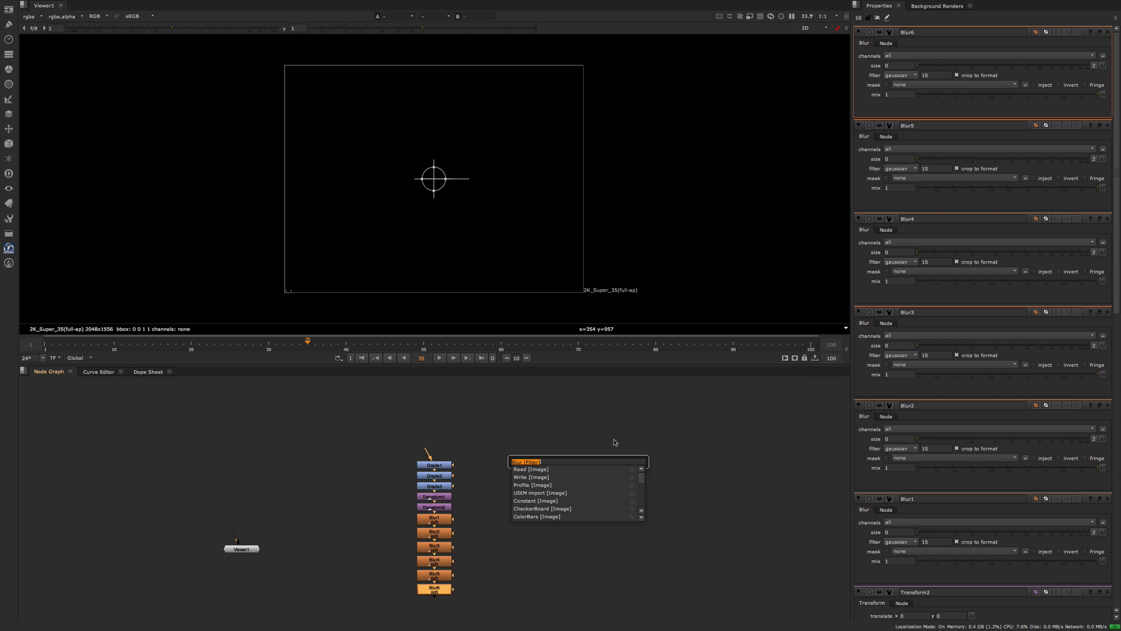
{"action": "key", "text": "Escape"}
Turn off Weighting for the Tab Search Menu in the Nodes preferences and apply the change.
{"action": "key", "text": "shift+s"}
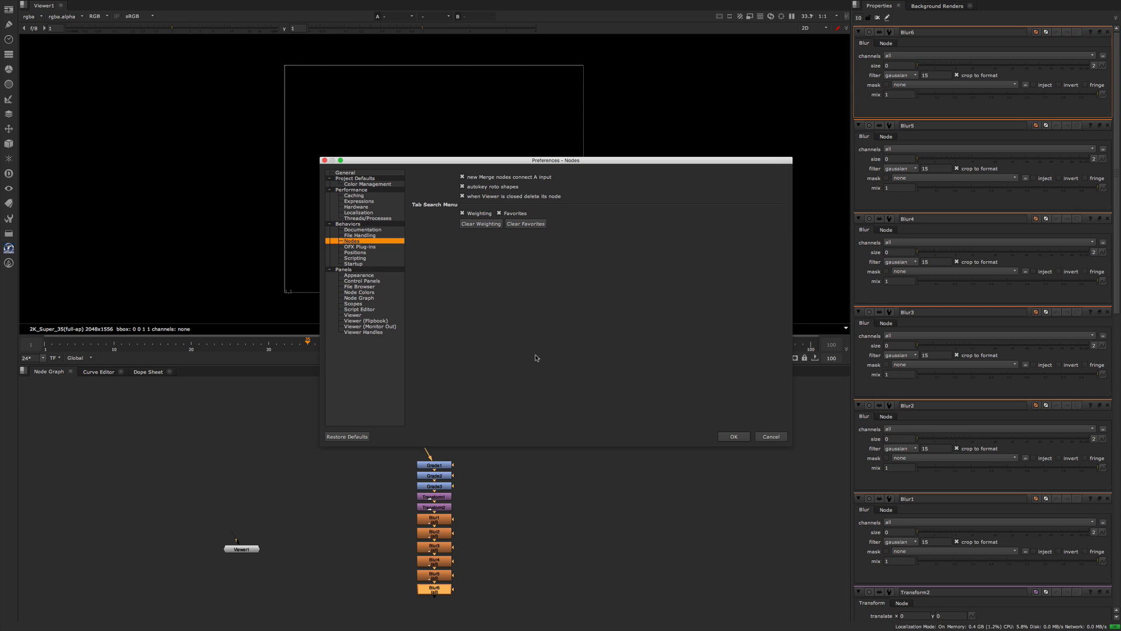
{"action": "left_click", "coordinate": [474, 214]}
{"action": "left_click", "coordinate": [730, 437]}
Search the node list for "group" and close the list without adding a node.
{"action": "key", "text": "Tab"}
{"action": "type", "text": "group"}
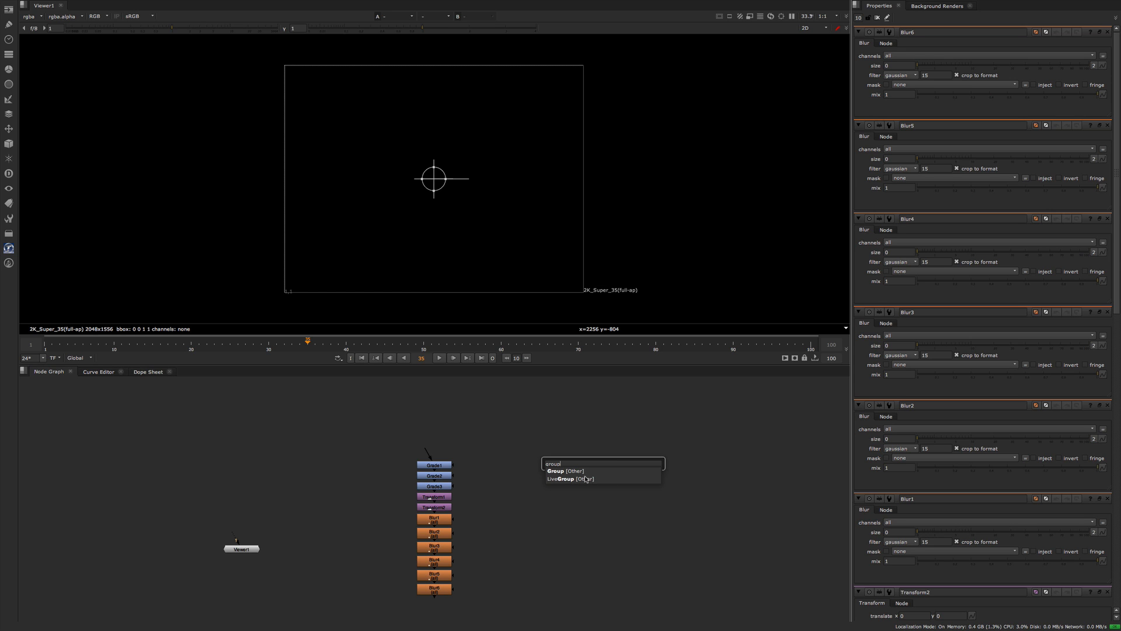
{"action": "left_click", "coordinate": [523, 478]}
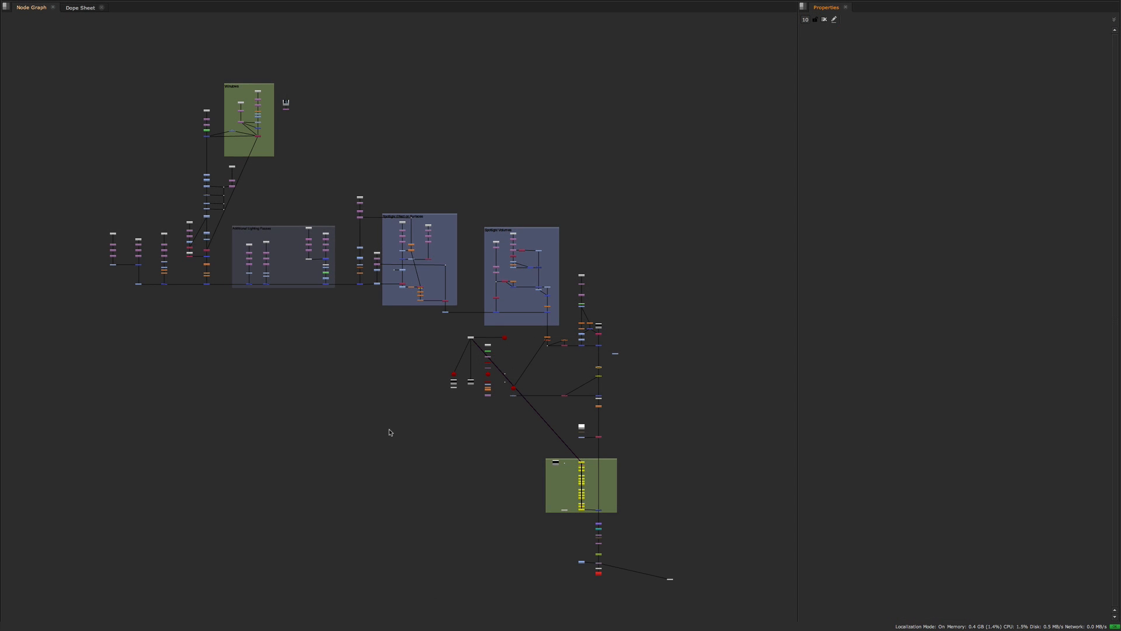
Open the properties of the Merge7 node at the lower edge of the second blue backdrop and enable its bookmark option.
{"action": "double_click", "coordinate": [549, 314]}
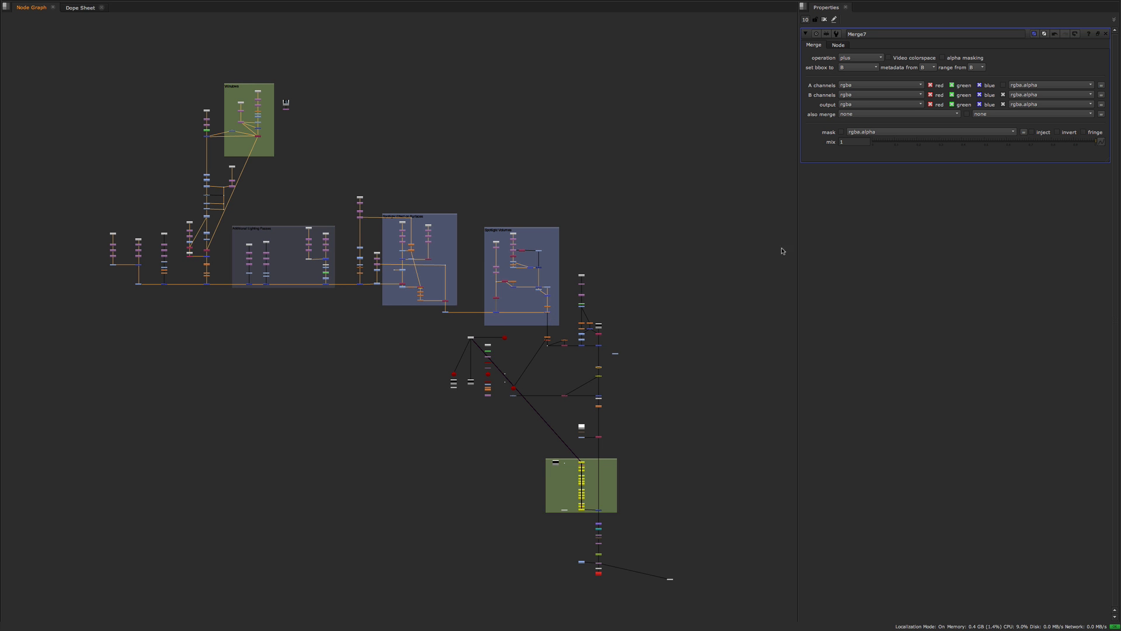
{"action": "left_click", "coordinate": [838, 46]}
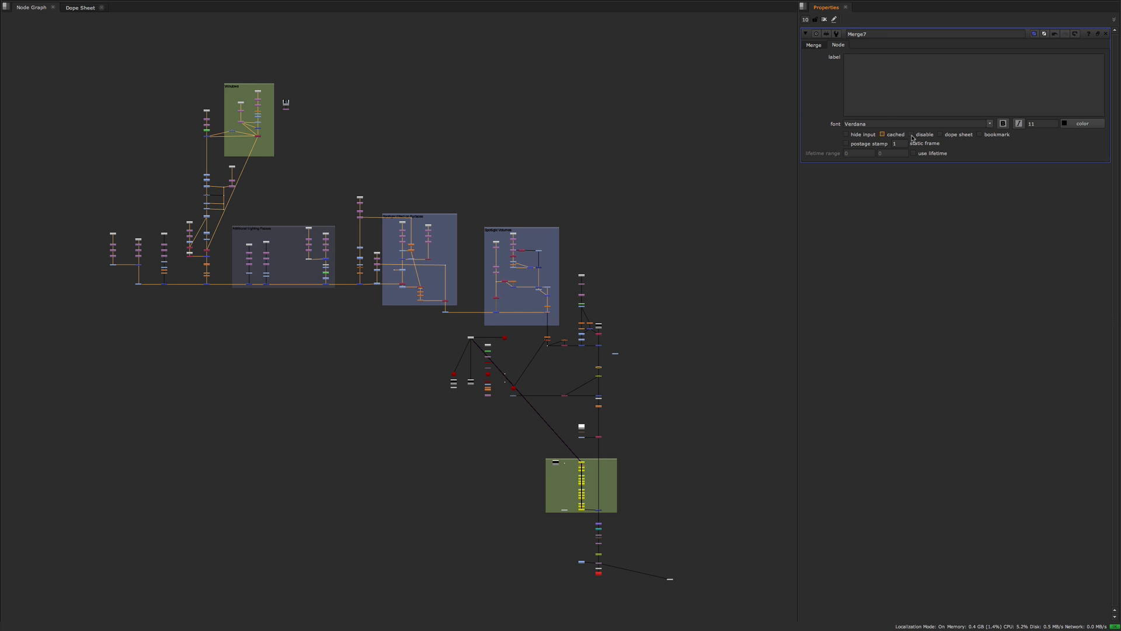
{"action": "left_click", "coordinate": [979, 134]}
Browse the bookmarked nodes, filter them by "m7", and jump to the Merge7 node in the graph.
{"action": "key", "text": "/"}
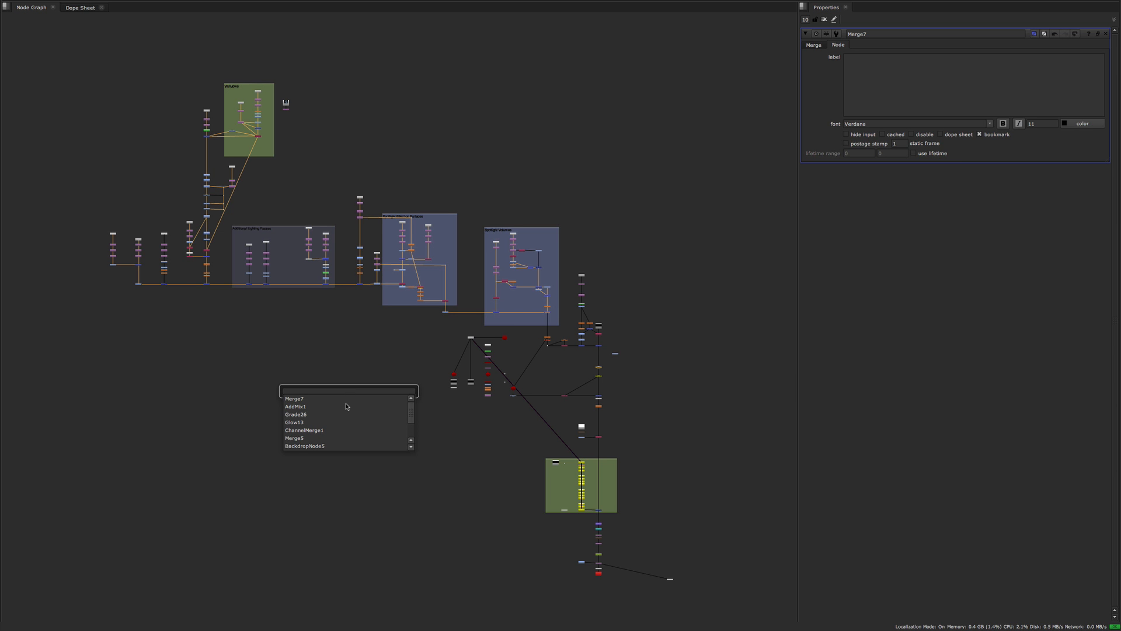
{"action": "scroll", "coordinate": [348, 409], "scroll_direction": "down", "scroll_amount": 2}
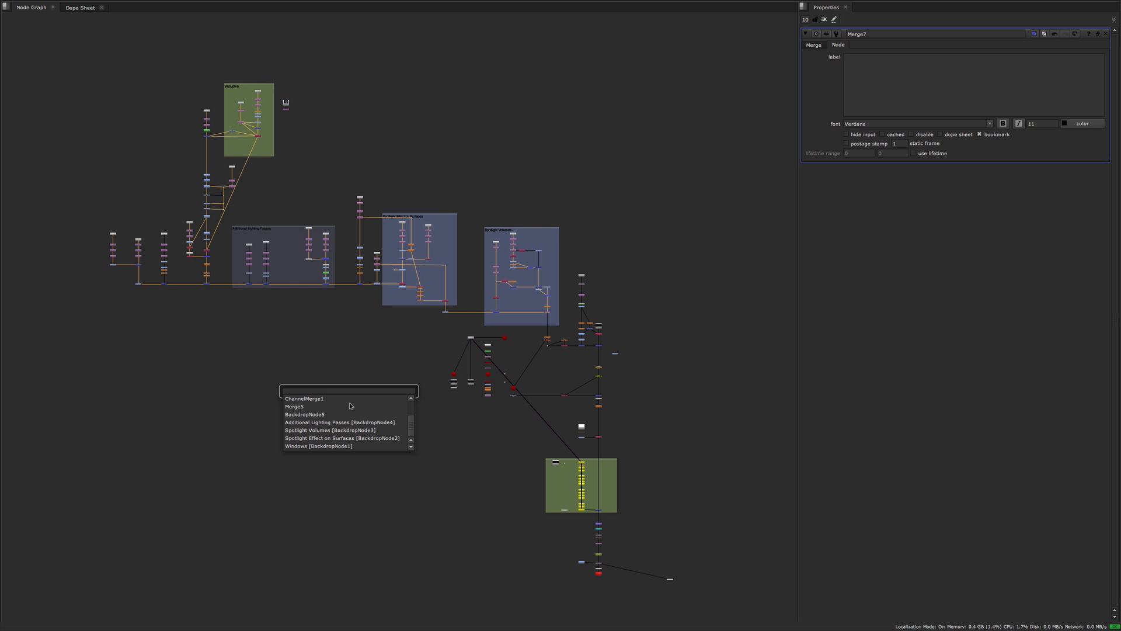
{"action": "type", "text": "m7"}
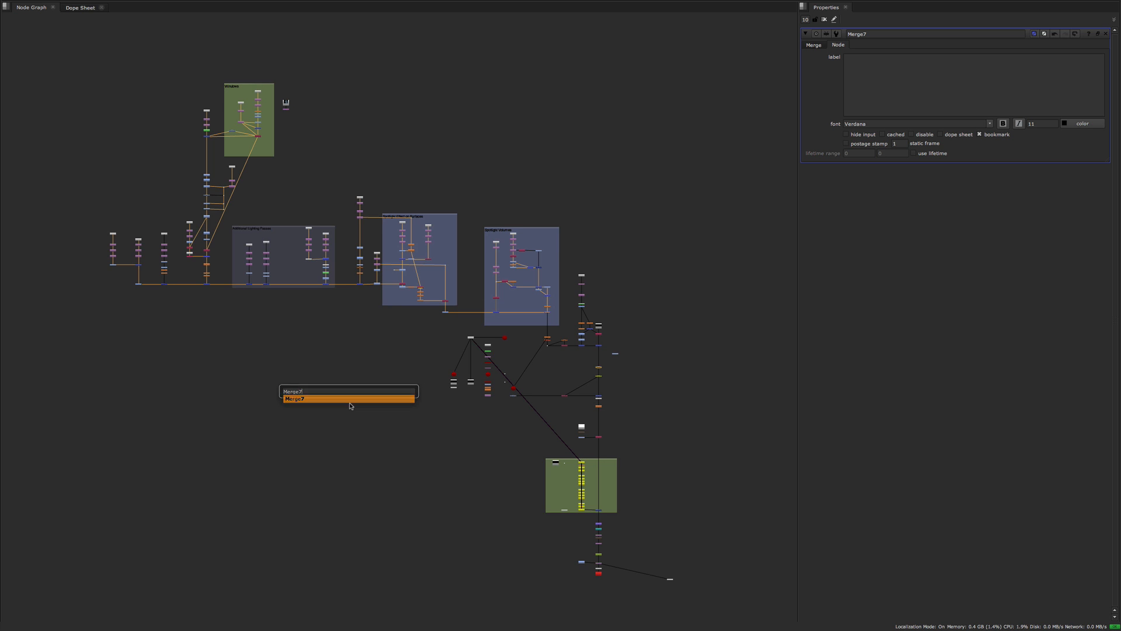
{"action": "left_click", "coordinate": [351, 399]}
{"action": "scroll", "coordinate": [396, 328], "scroll_direction": "up", "scroll_amount": 5}
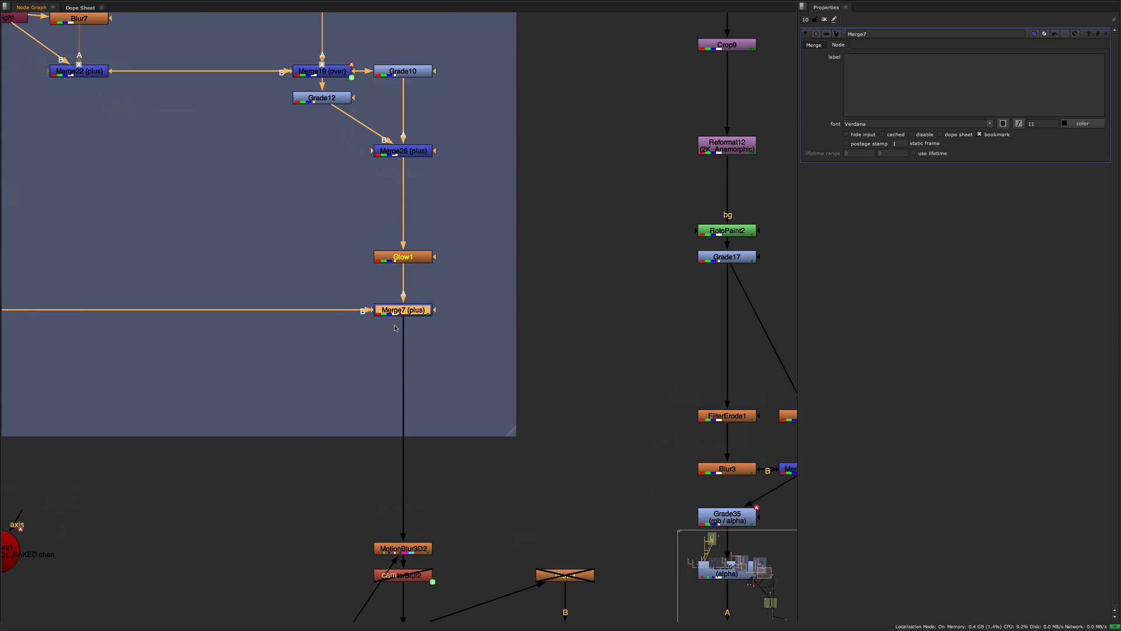